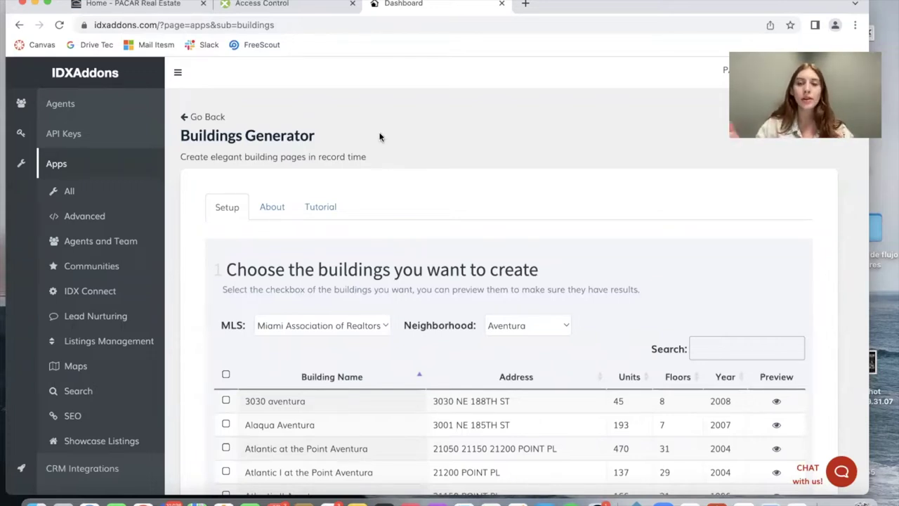
Glance at the PACAR Real Estate website, then return to the Buildings Generator.
{"action": "left_click", "coordinate": [99, 6]}
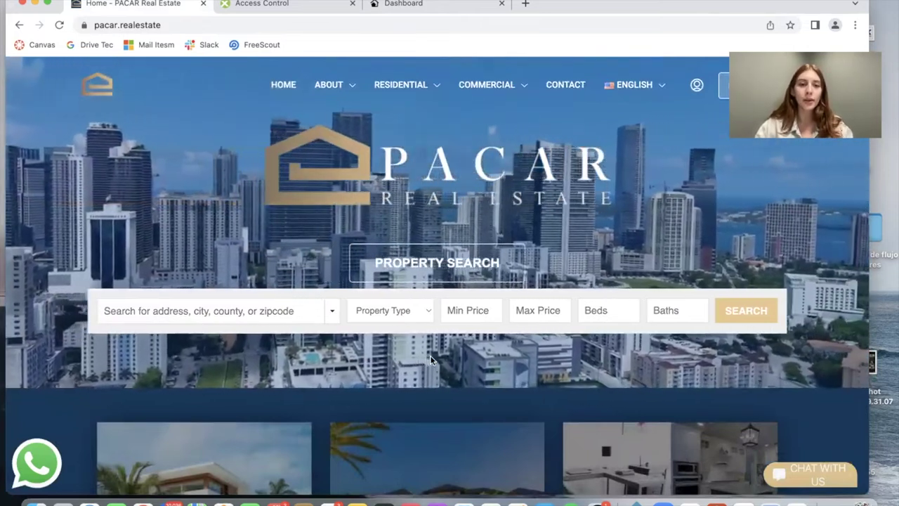
{"action": "mouse_move", "coordinate": [431, 63]}
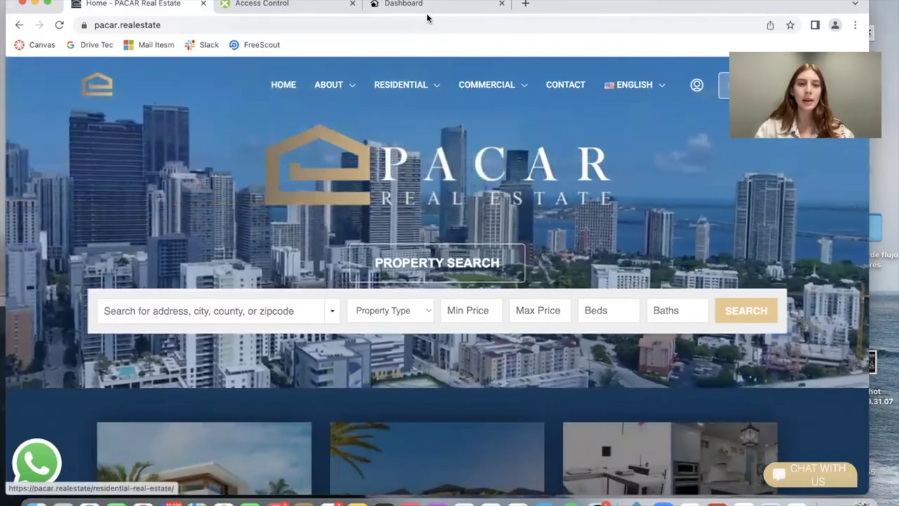
{"action": "left_click", "coordinate": [422, 5]}
Switch the MLS to San Diego MLS, then back to Miami Association of Realtors.
{"action": "scroll", "coordinate": [492, 229], "scroll_direction": "down", "scroll_amount": 3}
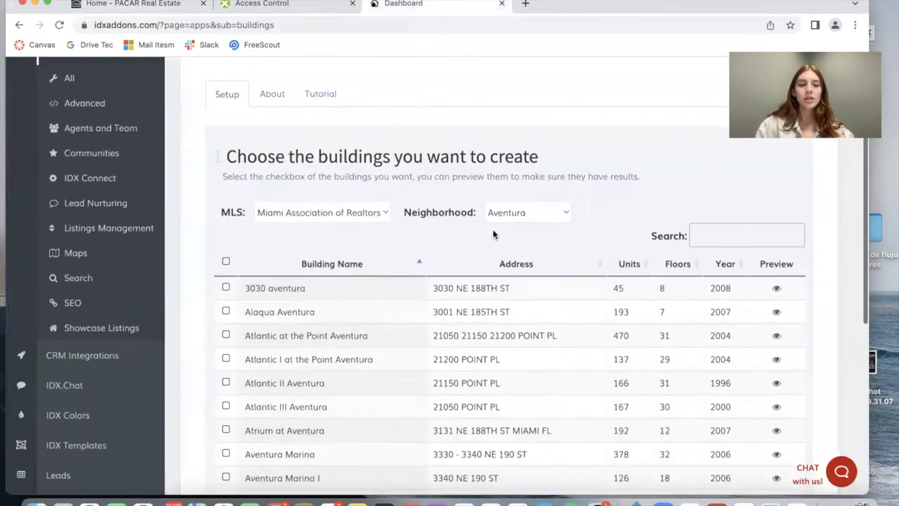
{"action": "left_click", "coordinate": [386, 213]}
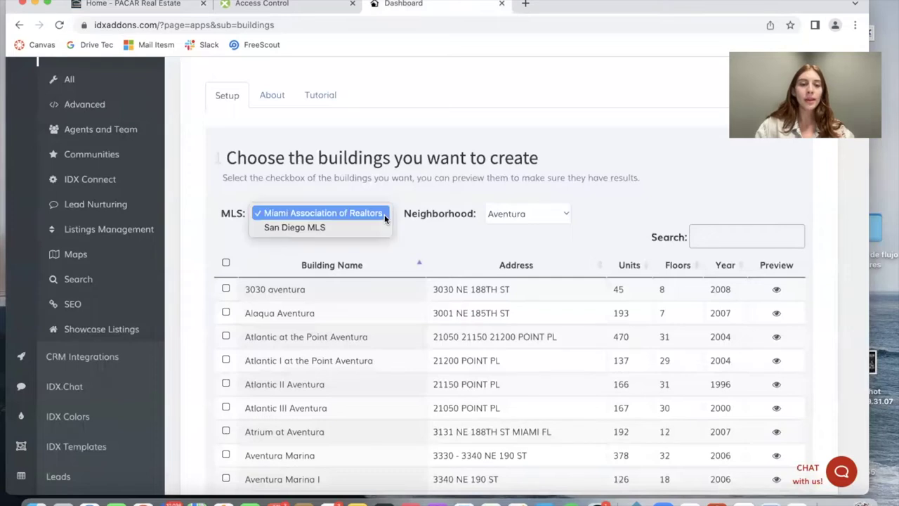
{"action": "left_click", "coordinate": [349, 226]}
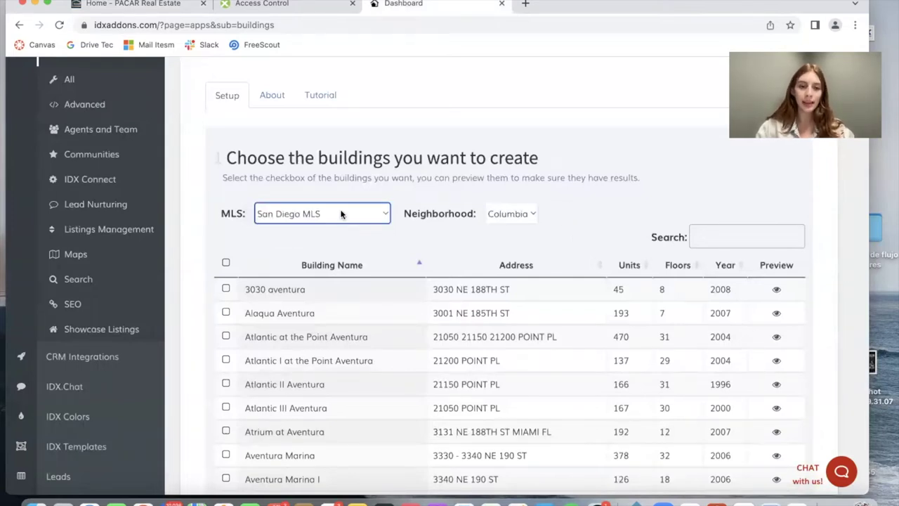
{"action": "left_click", "coordinate": [340, 211]}
{"action": "left_click", "coordinate": [333, 200]}
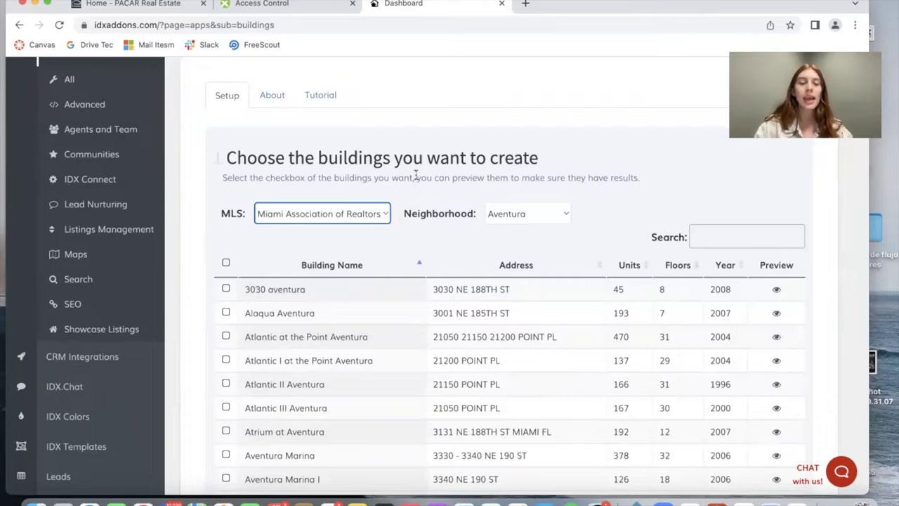
Bring up the Neighborhood dropdown list of choices.
{"action": "scroll", "coordinate": [416, 175], "scroll_direction": "up", "scroll_amount": 1}
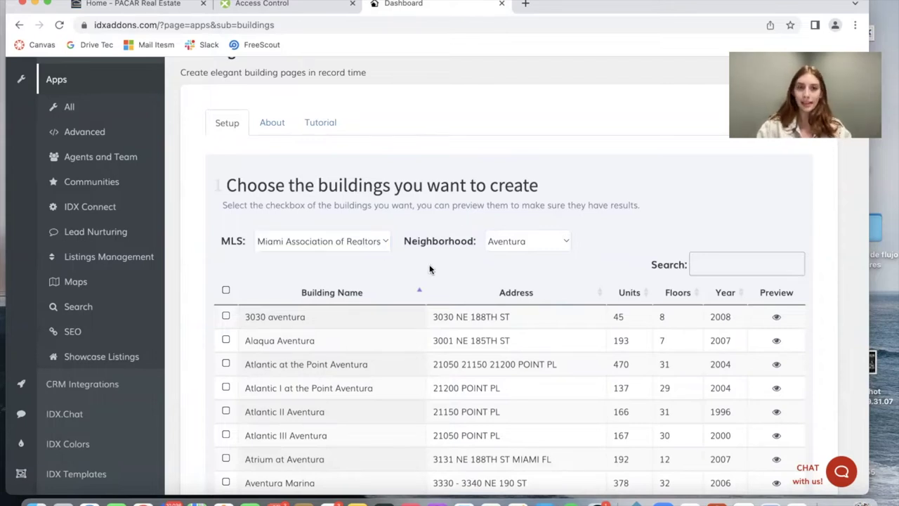
{"action": "scroll", "coordinate": [526, 204], "scroll_direction": "down", "scroll_amount": 1}
{"action": "left_click", "coordinate": [513, 204]}
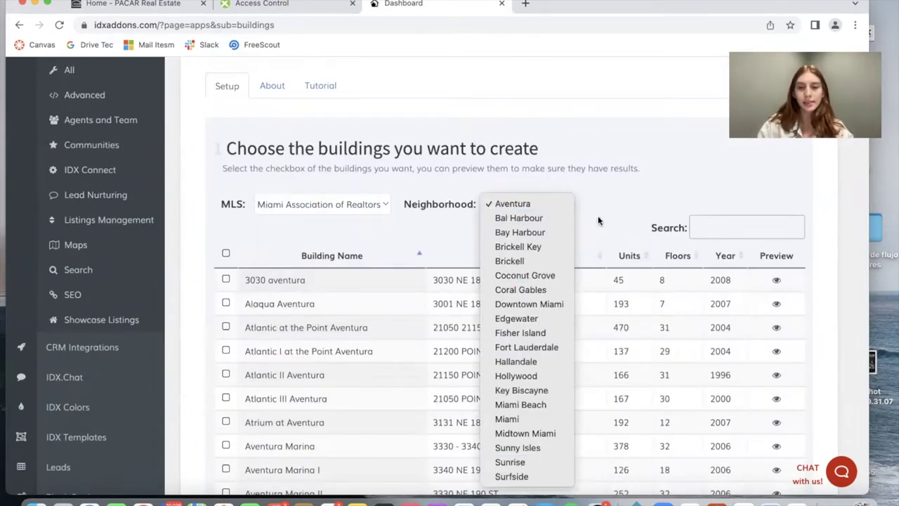
{"action": "left_click", "coordinate": [605, 173]}
{"action": "scroll", "coordinate": [439, 148], "scroll_direction": "down", "scroll_amount": 2}
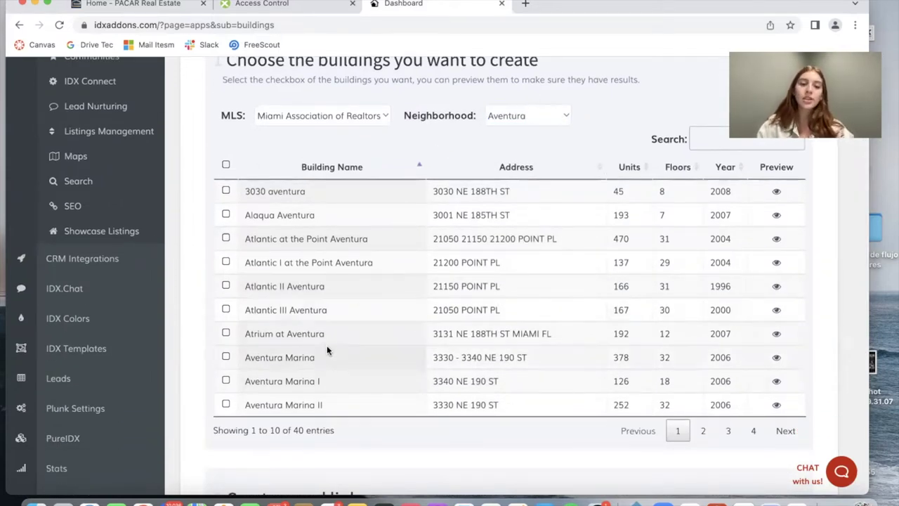
{"action": "left_click", "coordinate": [777, 357]}
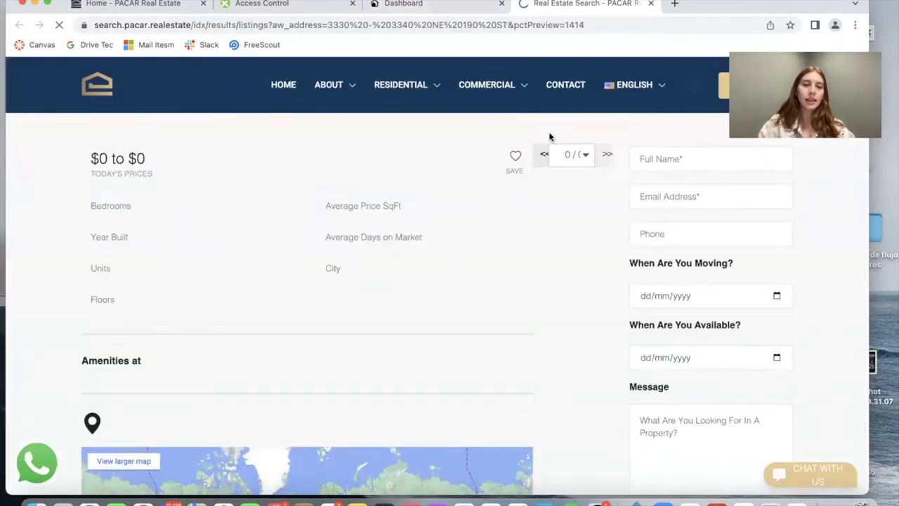
{"action": "left_click", "coordinate": [651, 3]}
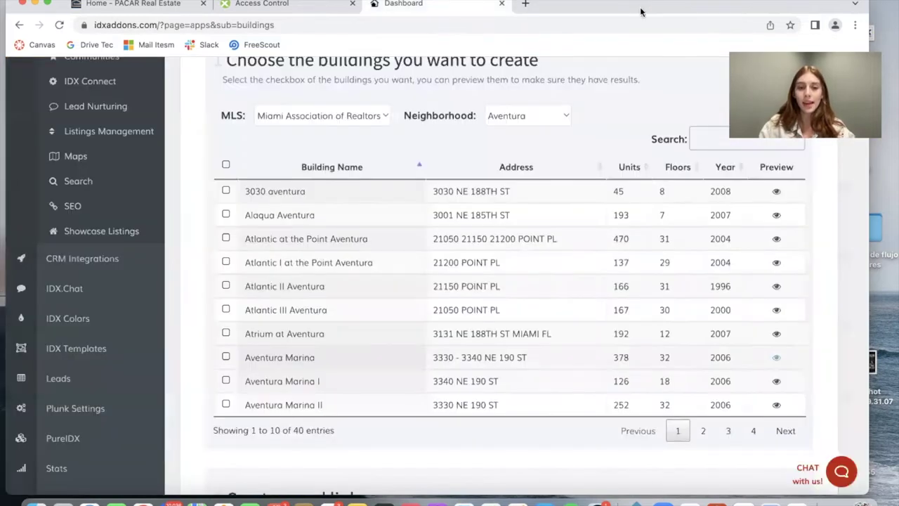
{"action": "left_click", "coordinate": [776, 191]}
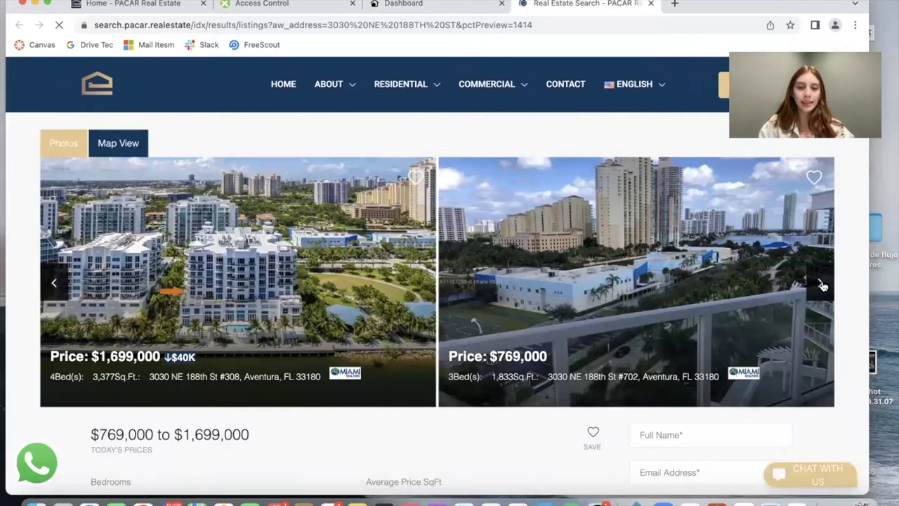
{"action": "key", "text": "super+w"}
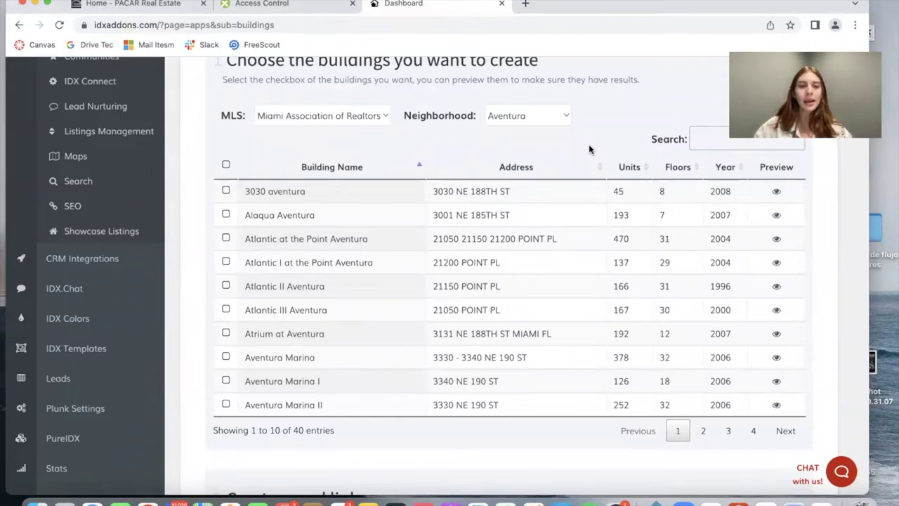
Check 3030 aventura and Alaqua Aventura, then Bella Mare, Bellini and Hamptons South Tower on page 2.
{"action": "left_click", "coordinate": [226, 190]}
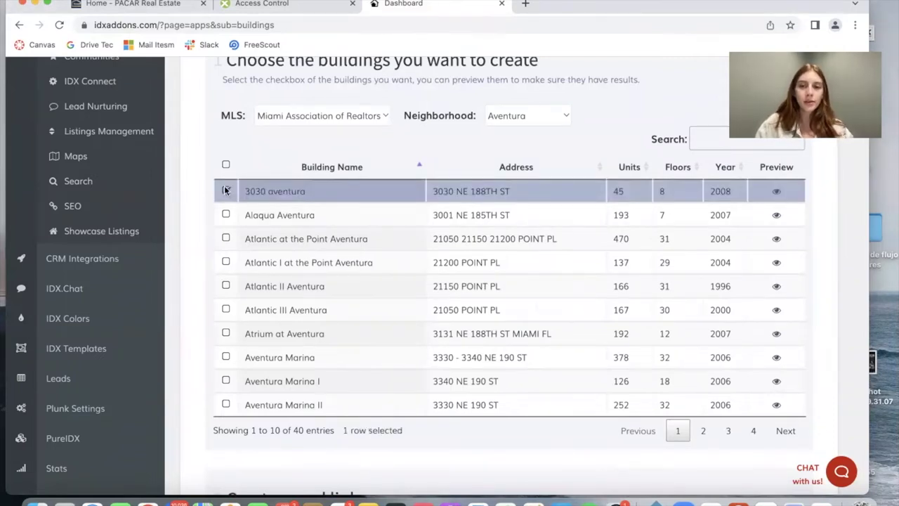
{"action": "left_click", "coordinate": [226, 214]}
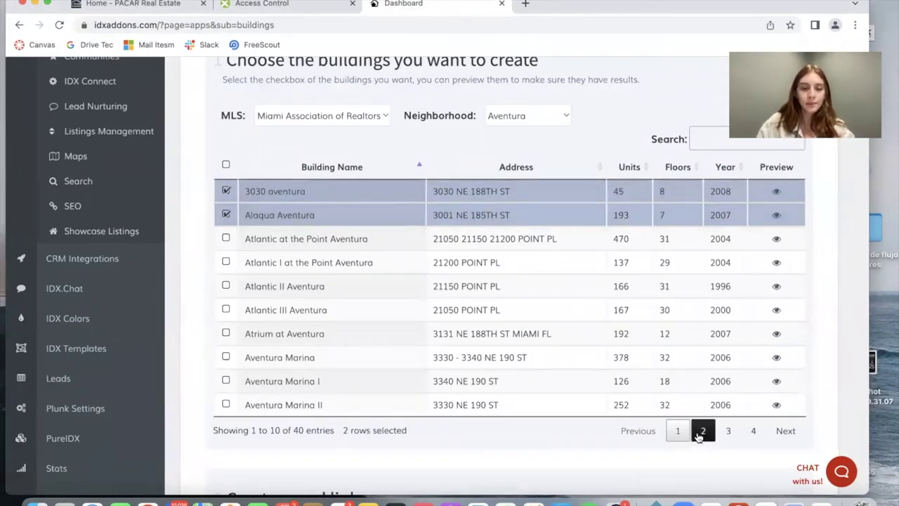
{"action": "left_click", "coordinate": [699, 436]}
{"action": "left_click", "coordinate": [225, 262]}
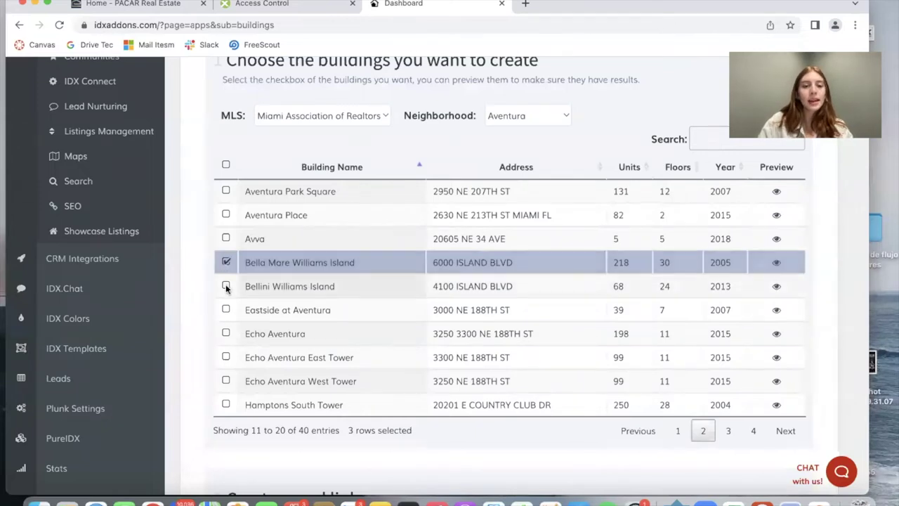
{"action": "left_click", "coordinate": [226, 286]}
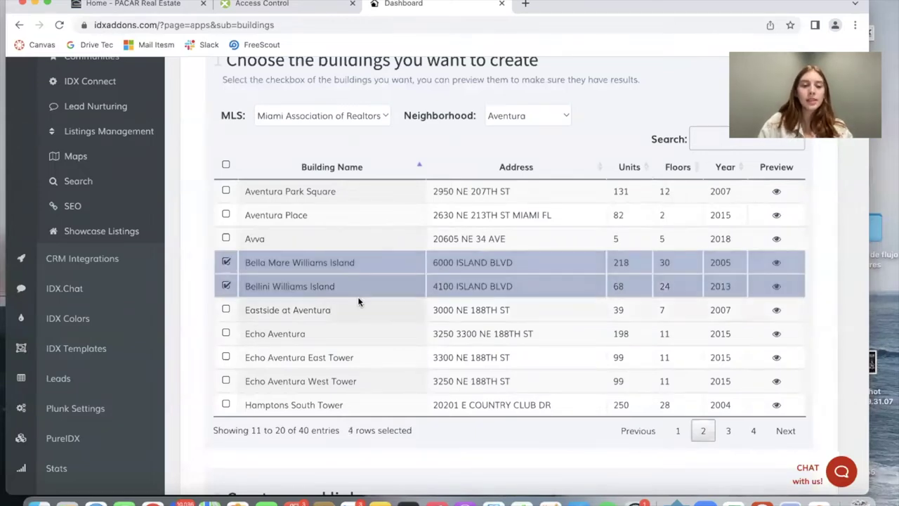
{"action": "left_click", "coordinate": [226, 404]}
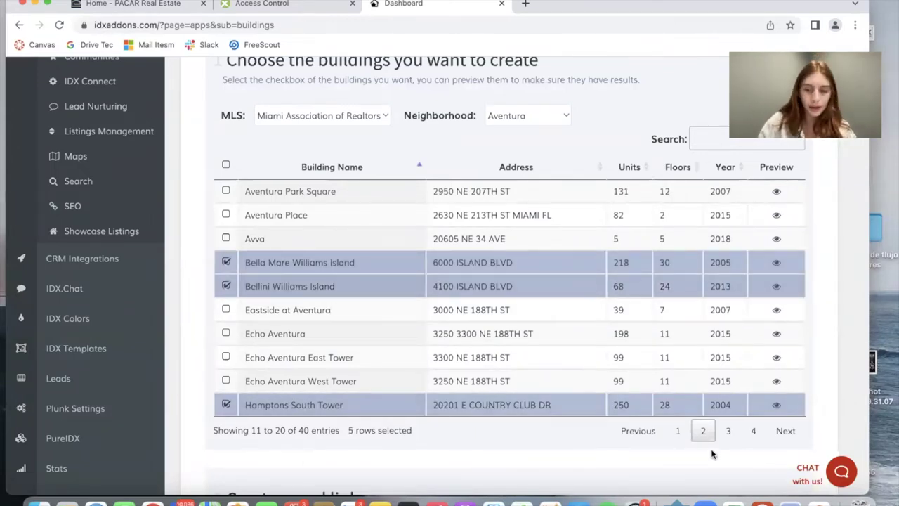
{"action": "left_click", "coordinate": [678, 431]}
{"action": "left_click", "coordinate": [704, 432]}
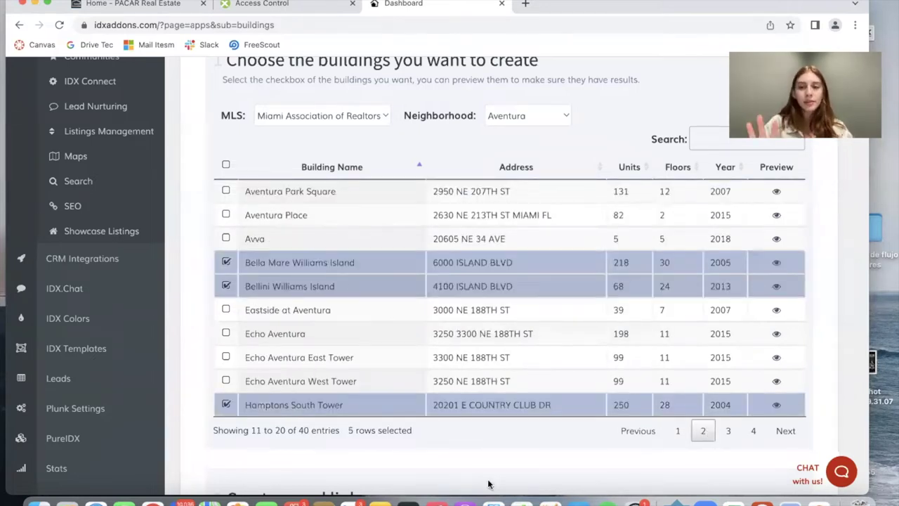
Generate saved links for the five checked Aventura buildings under Create saved links.
{"action": "scroll", "coordinate": [506, 456], "scroll_direction": "down", "scroll_amount": 5}
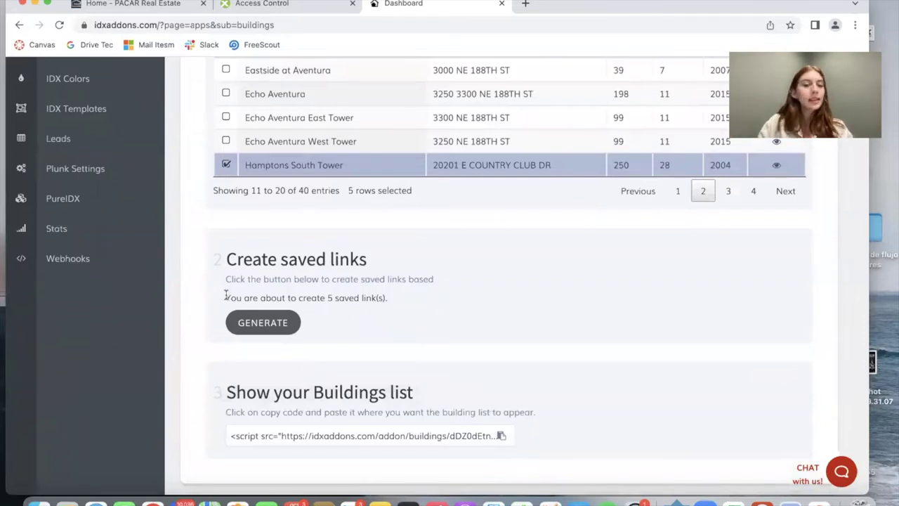
{"action": "left_click", "coordinate": [264, 323]}
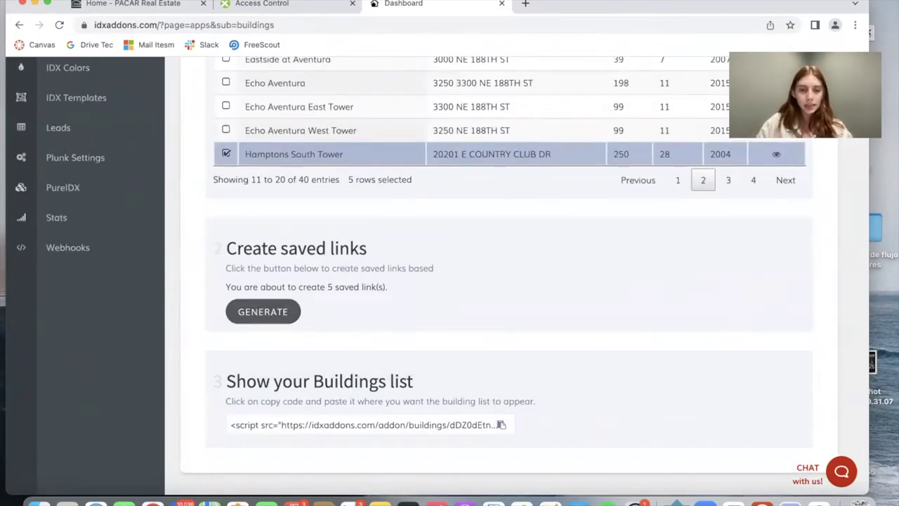
Confirm the five new IDX Broker saved links and preview 7916 Alaqua-Aventura as a page.
{"action": "left_click", "coordinate": [254, 5]}
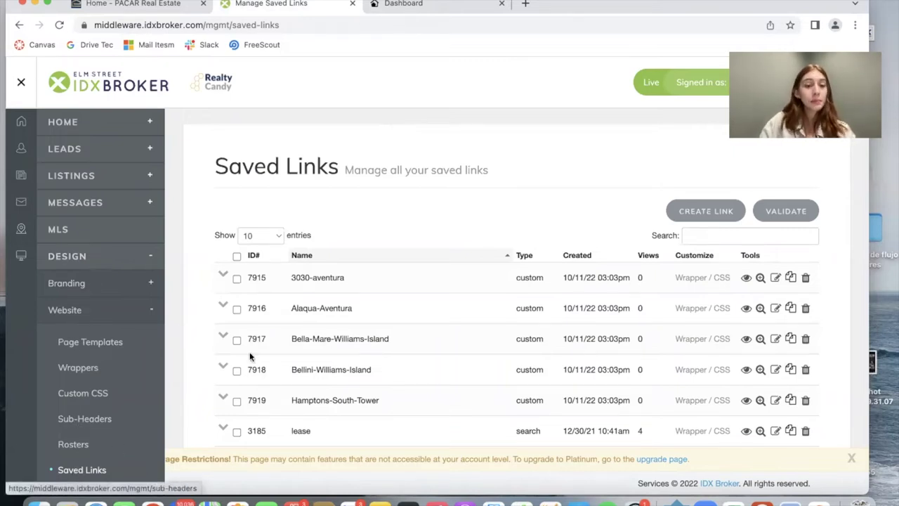
{"action": "scroll", "coordinate": [397, 217], "scroll_direction": "down", "scroll_amount": 2}
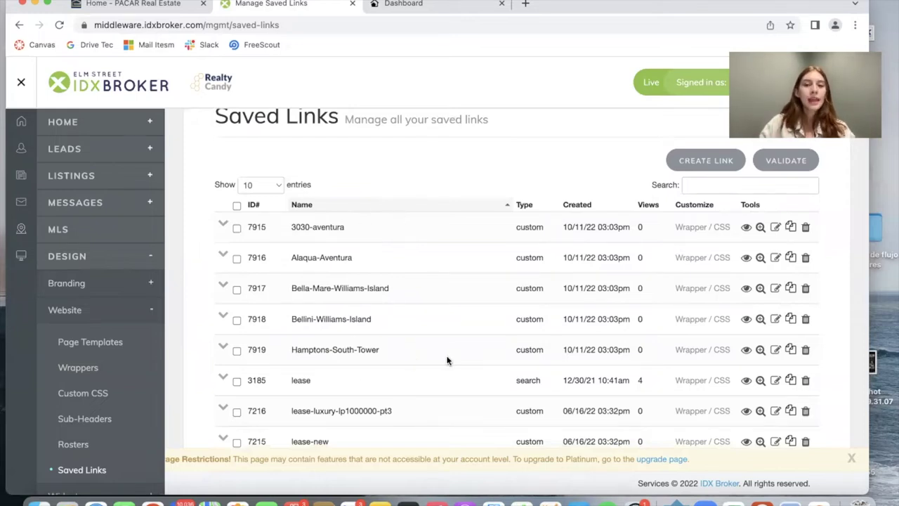
{"action": "left_click", "coordinate": [411, 5]}
{"action": "scroll", "coordinate": [317, 223], "scroll_direction": "up", "scroll_amount": 10}
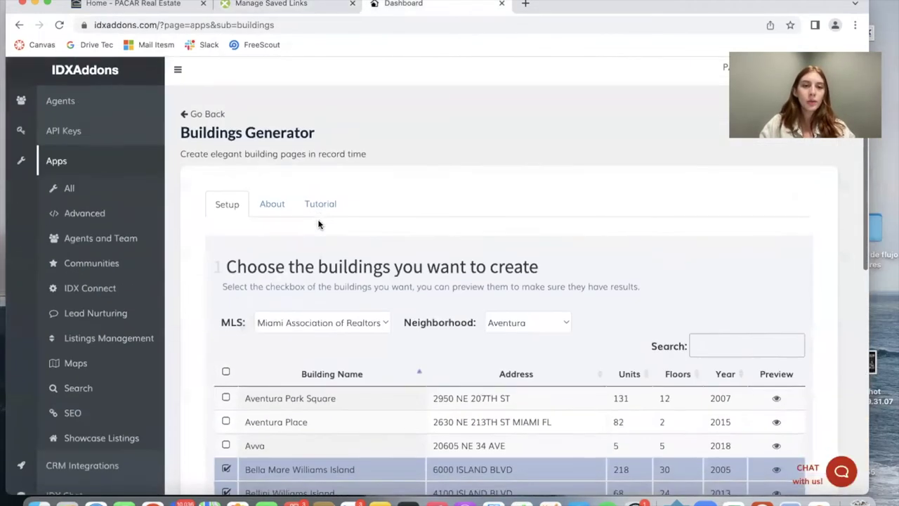
{"action": "left_click", "coordinate": [331, 6]}
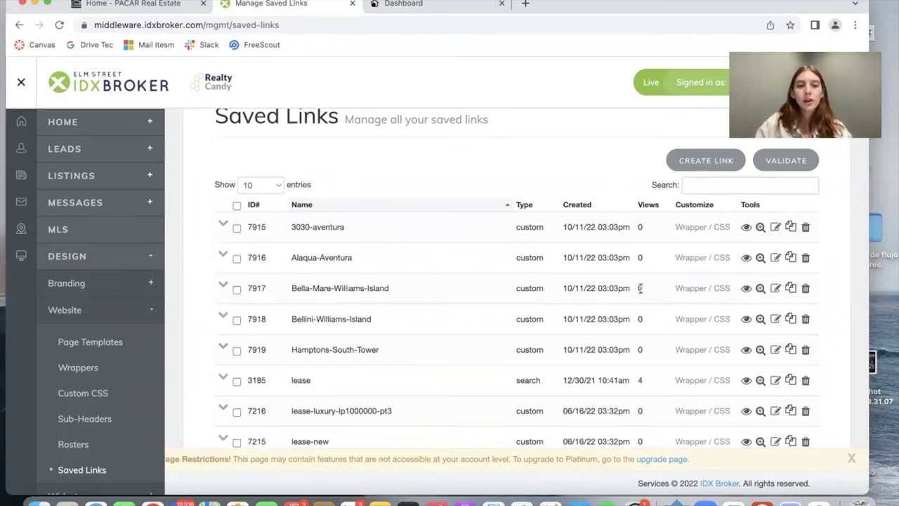
{"action": "left_click", "coordinate": [746, 258]}
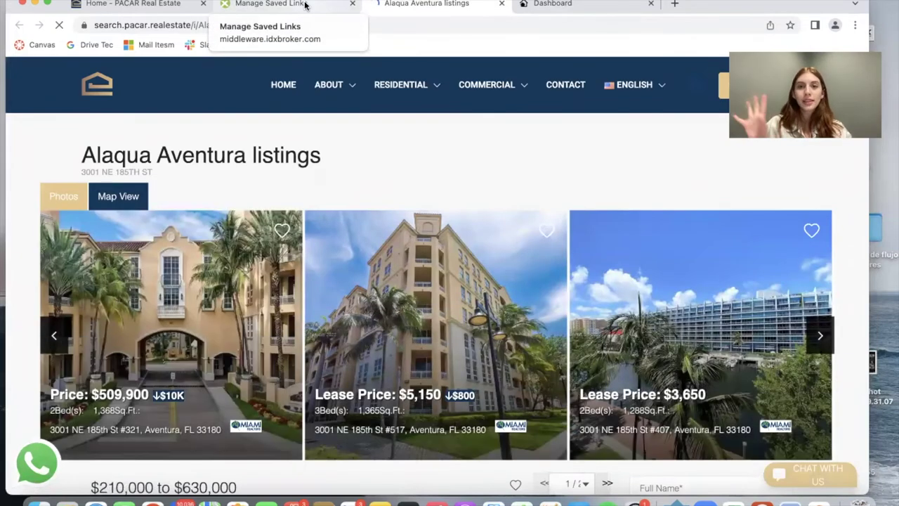
Browse the Alaqua Aventura listing carousel forward, then back to the first $509,900 listing.
{"action": "left_click", "coordinate": [544, 8]}
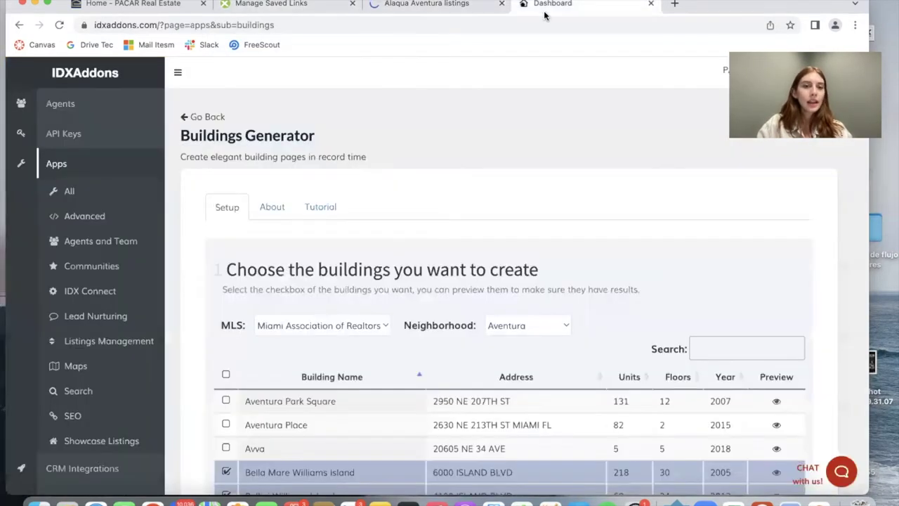
{"action": "left_click", "coordinate": [446, 5]}
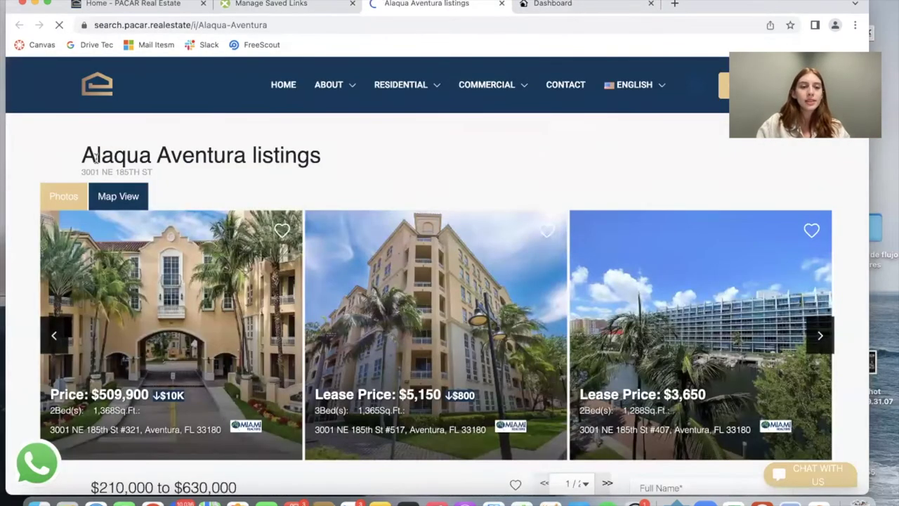
{"action": "scroll", "coordinate": [307, 156], "scroll_direction": "down", "scroll_amount": 4}
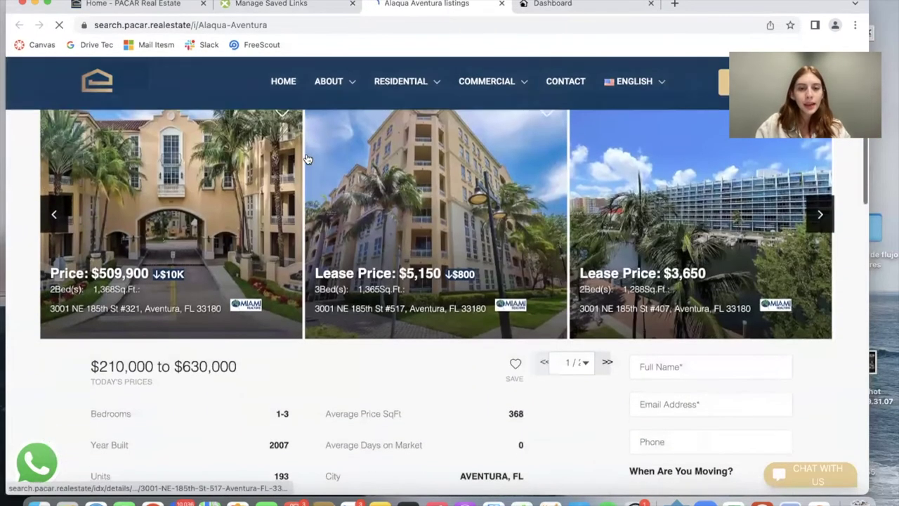
{"action": "scroll", "coordinate": [678, 280], "scroll_direction": "up", "scroll_amount": 2}
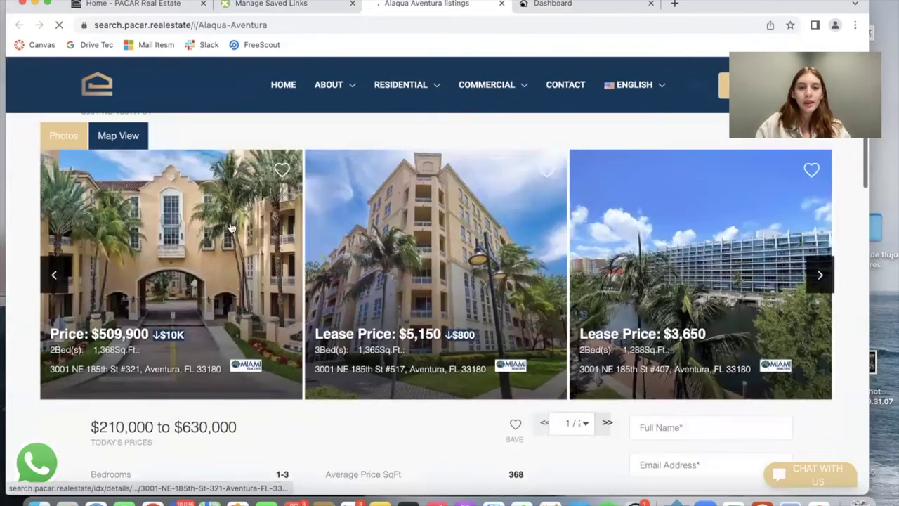
{"action": "left_click", "coordinate": [820, 275]}
{"action": "left_click", "coordinate": [821, 276]}
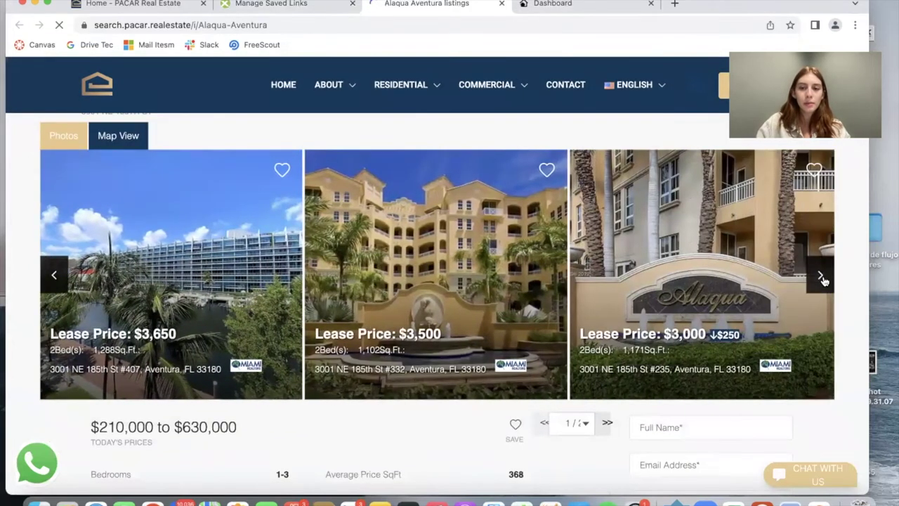
{"action": "scroll", "coordinate": [823, 279], "scroll_direction": "down", "scroll_amount": 6}
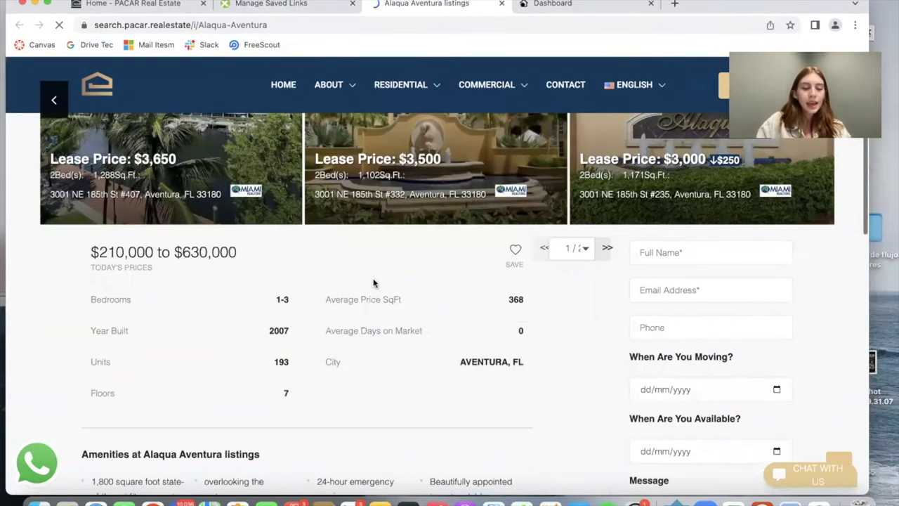
{"action": "scroll", "coordinate": [375, 283], "scroll_direction": "down", "scroll_amount": 2}
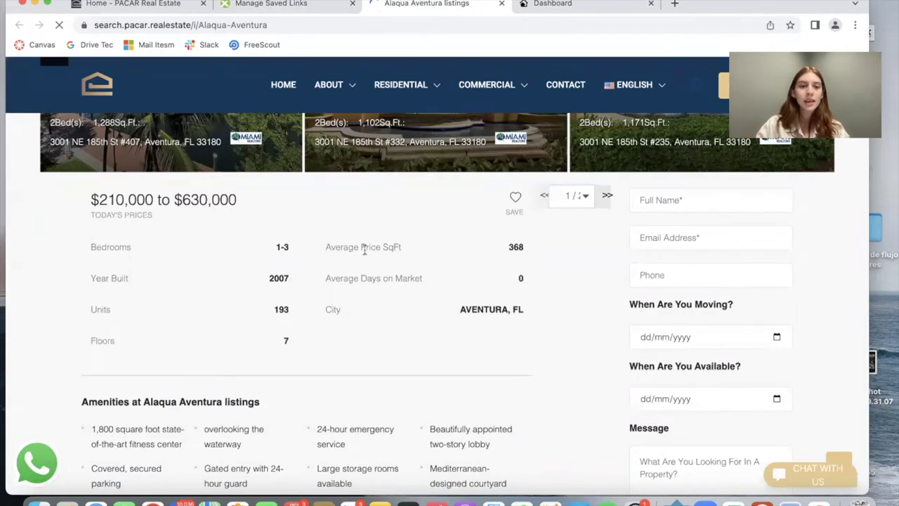
{"action": "scroll", "coordinate": [307, 274], "scroll_direction": "up", "scroll_amount": 5}
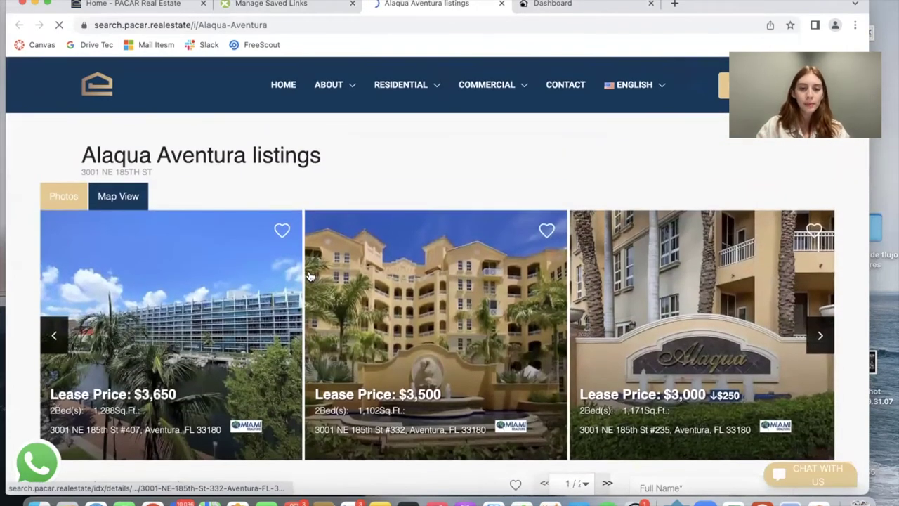
{"action": "scroll", "coordinate": [39, 223], "scroll_direction": "down", "scroll_amount": 3}
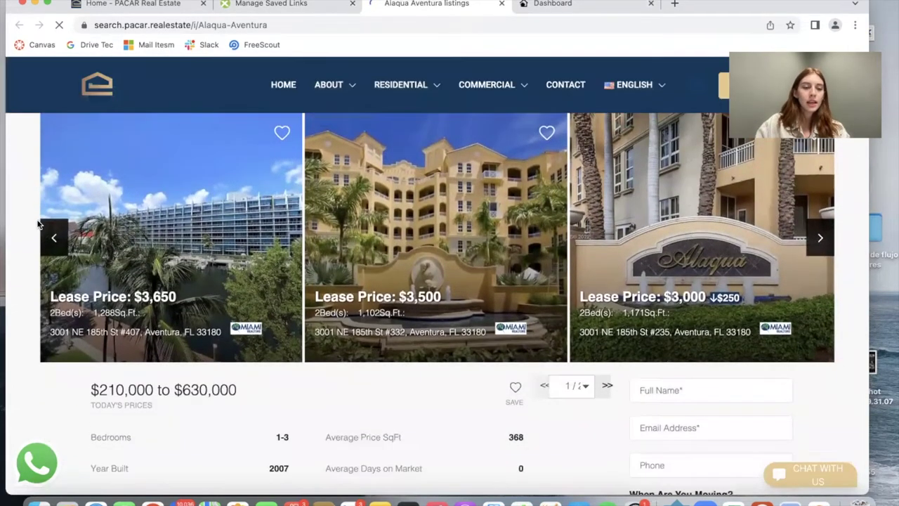
{"action": "left_click", "coordinate": [42, 226]}
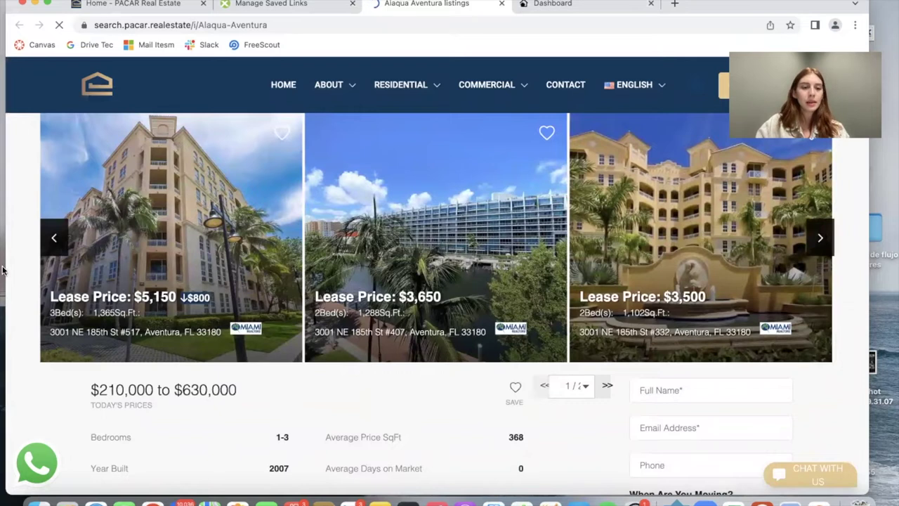
{"action": "left_click", "coordinate": [52, 239]}
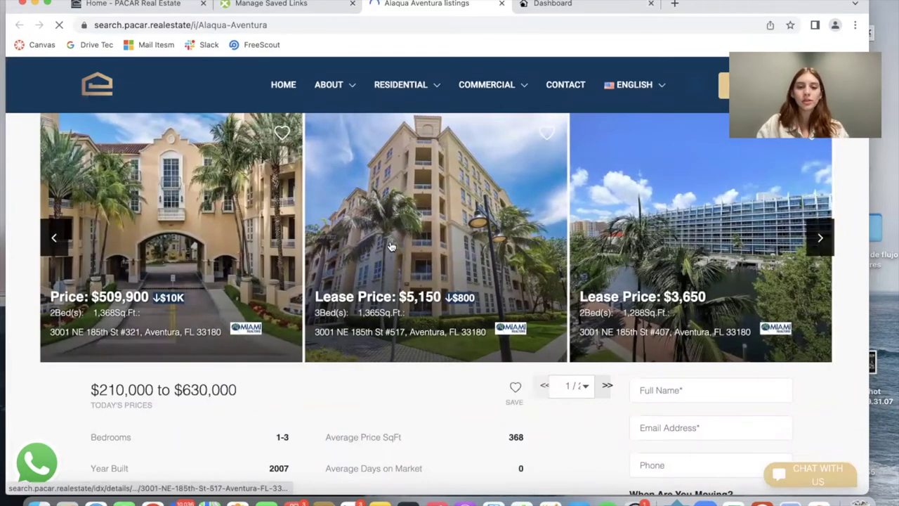
Scroll past amenities and the map to the For Sale table showing unit 321 at $509,900.
{"action": "scroll", "coordinate": [391, 239], "scroll_direction": "down", "scroll_amount": 5}
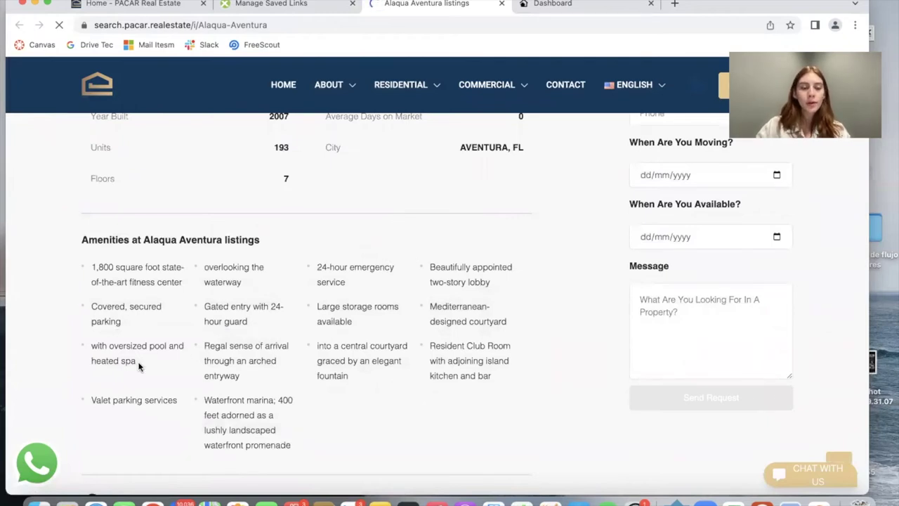
{"action": "scroll", "coordinate": [325, 302], "scroll_direction": "down", "scroll_amount": 5}
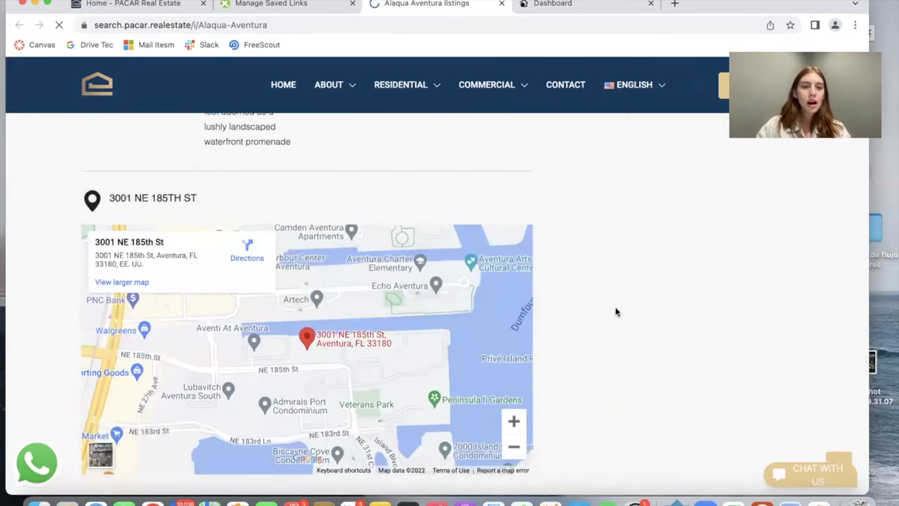
{"action": "scroll", "coordinate": [616, 312], "scroll_direction": "down", "scroll_amount": 3}
{"action": "scroll", "coordinate": [616, 312], "scroll_direction": "down", "scroll_amount": 3}
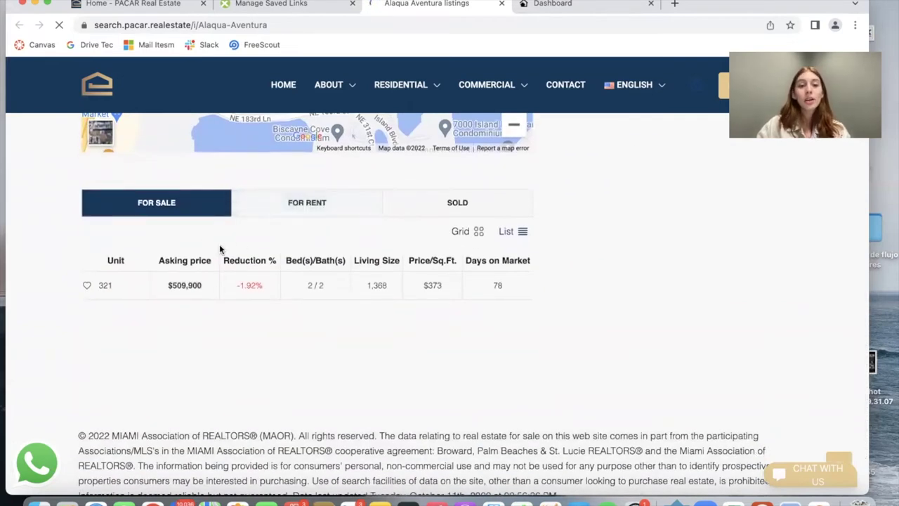
View Alaqua Aventura's rent and sold units, then review prices from $210,000 to $630,000.
{"action": "left_click", "coordinate": [302, 204]}
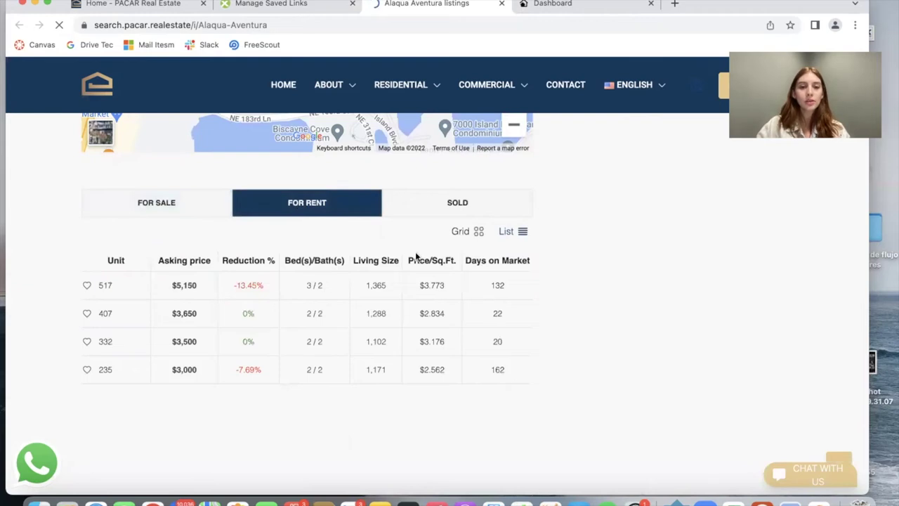
{"action": "left_click", "coordinate": [427, 212]}
{"action": "scroll", "coordinate": [278, 453], "scroll_direction": "down", "scroll_amount": 3}
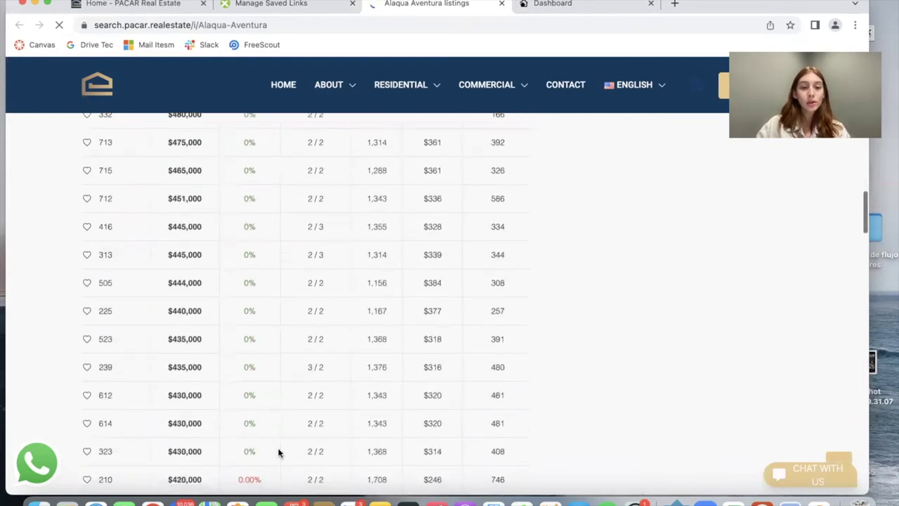
{"action": "scroll", "coordinate": [278, 452], "scroll_direction": "down", "scroll_amount": 20}
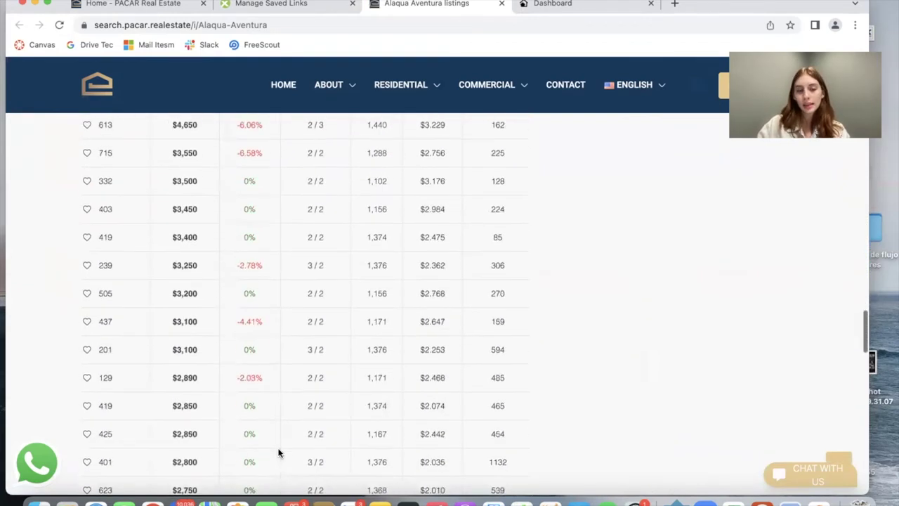
{"action": "scroll", "coordinate": [279, 452], "scroll_direction": "up", "scroll_amount": 20}
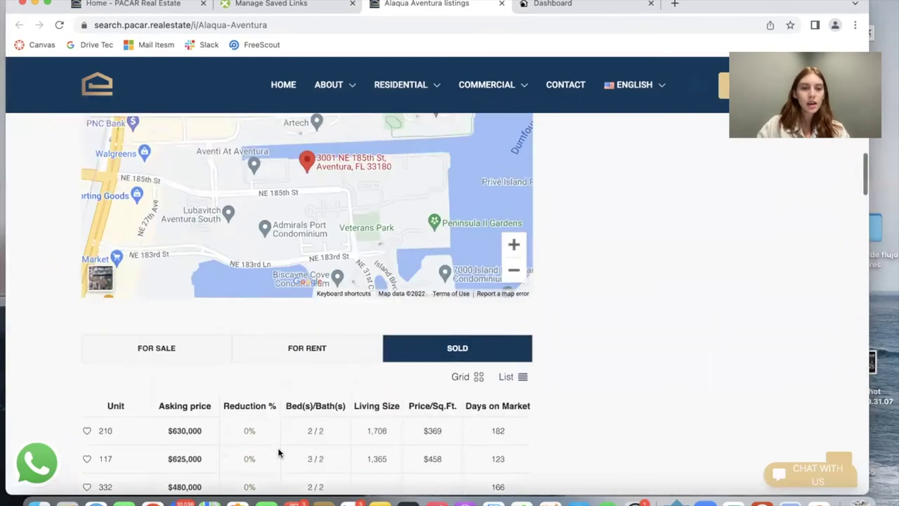
{"action": "scroll", "coordinate": [278, 452], "scroll_direction": "down", "scroll_amount": 3}
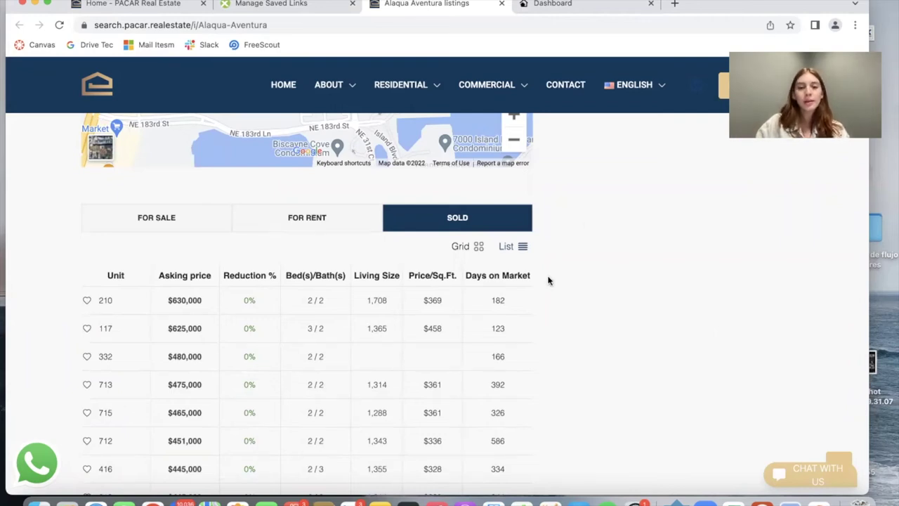
{"action": "scroll", "coordinate": [548, 279], "scroll_direction": "down", "scroll_amount": 10}
{"action": "scroll", "coordinate": [794, 158], "scroll_direction": "up", "scroll_amount": 20}
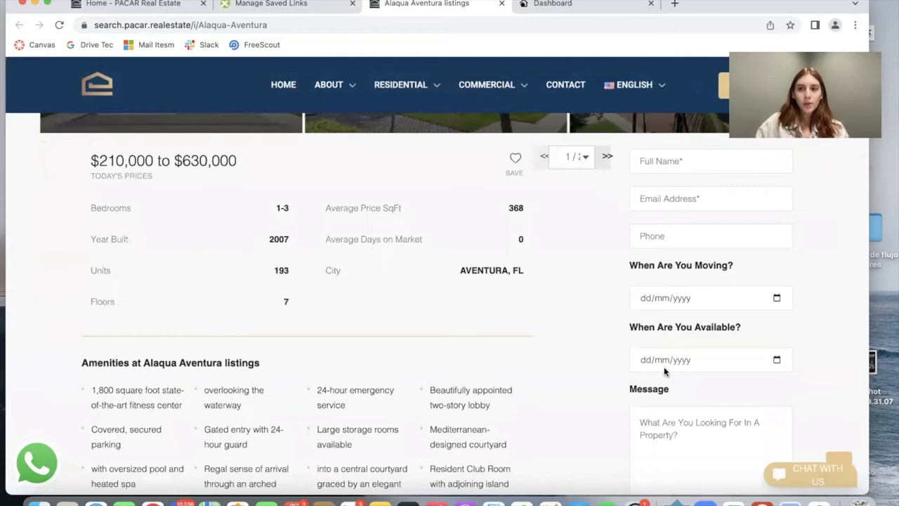
{"action": "scroll", "coordinate": [818, 293], "scroll_direction": "down", "scroll_amount": 3}
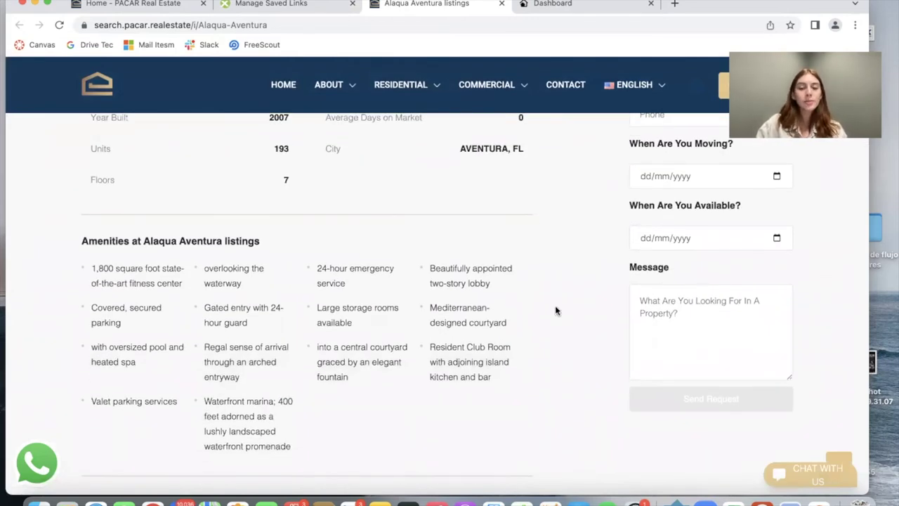
{"action": "scroll", "coordinate": [555, 311], "scroll_direction": "up", "scroll_amount": 3}
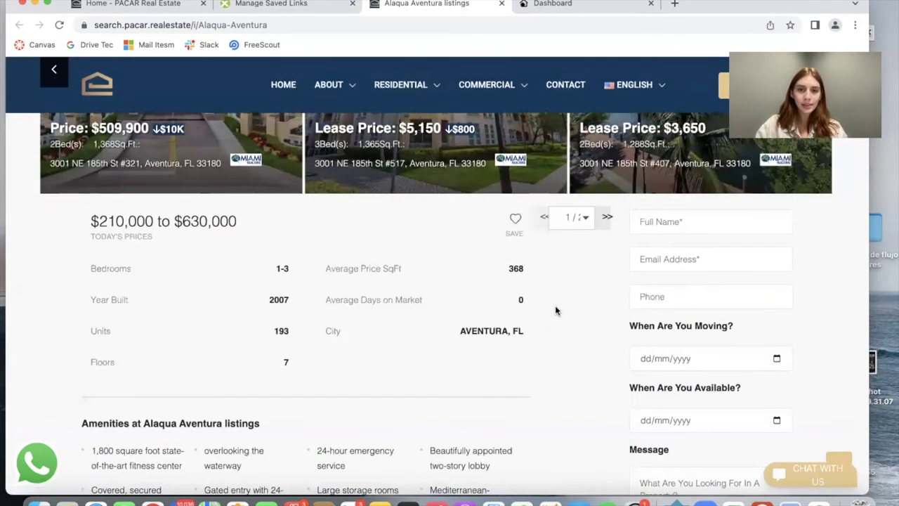
{"action": "scroll", "coordinate": [555, 311], "scroll_direction": "up", "scroll_amount": 3}
{"action": "left_click", "coordinate": [120, 178]}
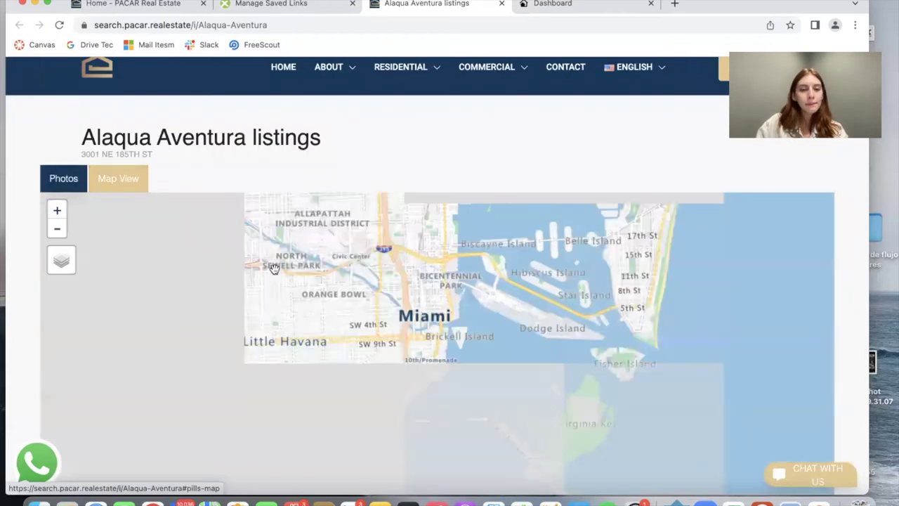
{"action": "scroll", "coordinate": [274, 269], "scroll_direction": "down", "scroll_amount": 3}
{"action": "scroll", "coordinate": [274, 269], "scroll_direction": "up", "scroll_amount": 2}
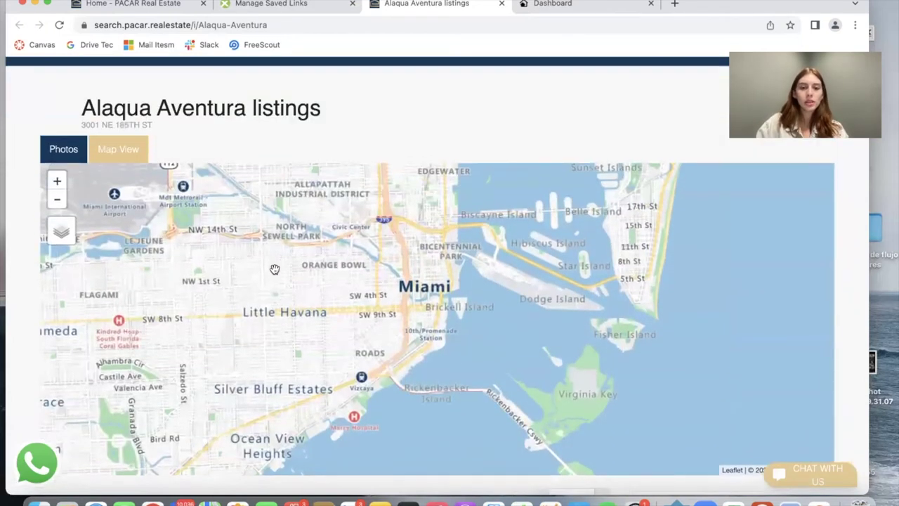
{"action": "left_click", "coordinate": [63, 149]}
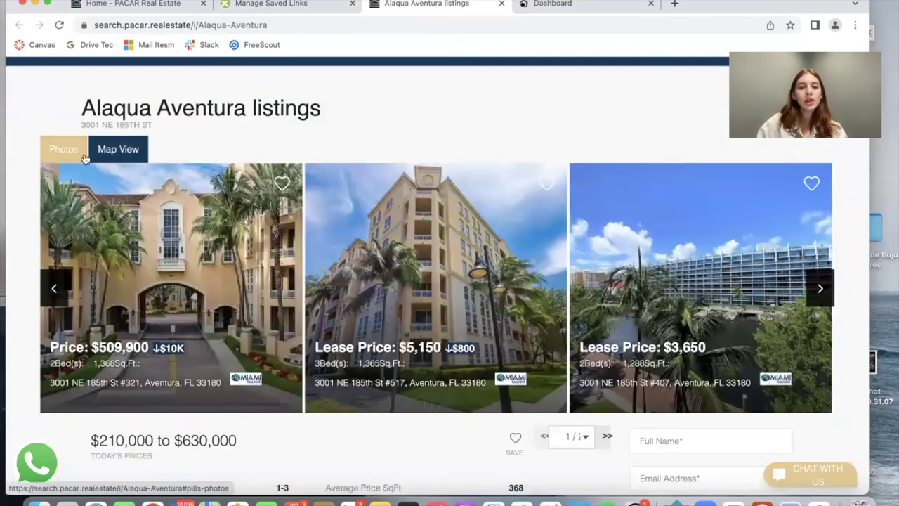
{"action": "left_click", "coordinate": [462, 250]}
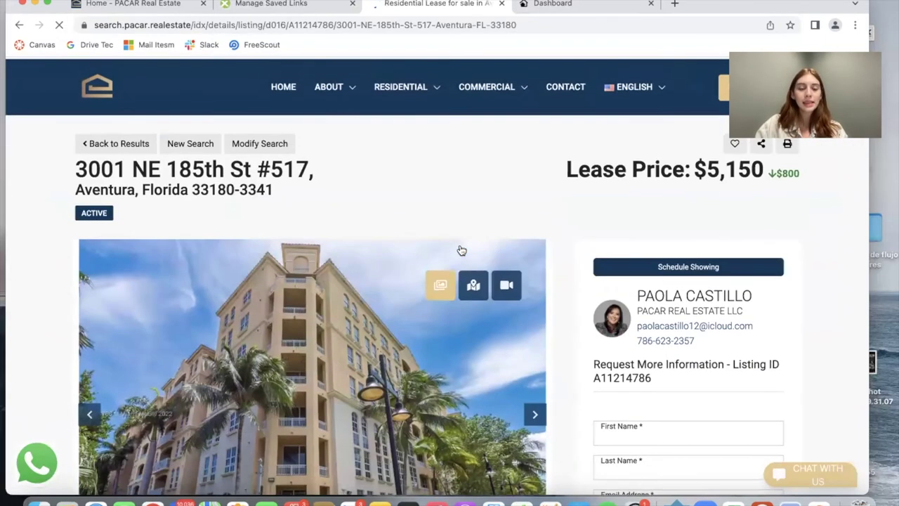
{"action": "scroll", "coordinate": [492, 242], "scroll_direction": "down", "scroll_amount": 5}
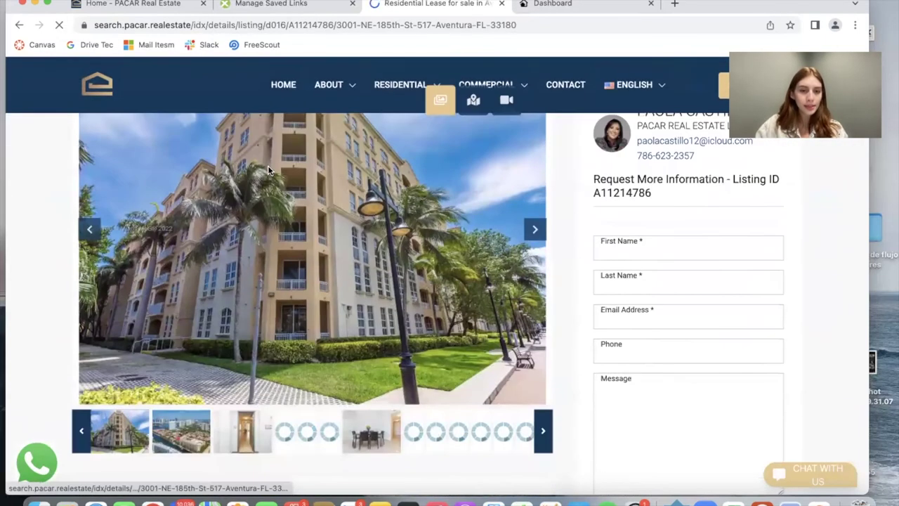
{"action": "left_click", "coordinate": [533, 236]}
{"action": "left_click", "coordinate": [532, 234]}
{"action": "scroll", "coordinate": [533, 235], "scroll_direction": "up", "scroll_amount": 2}
{"action": "left_click", "coordinate": [536, 302]}
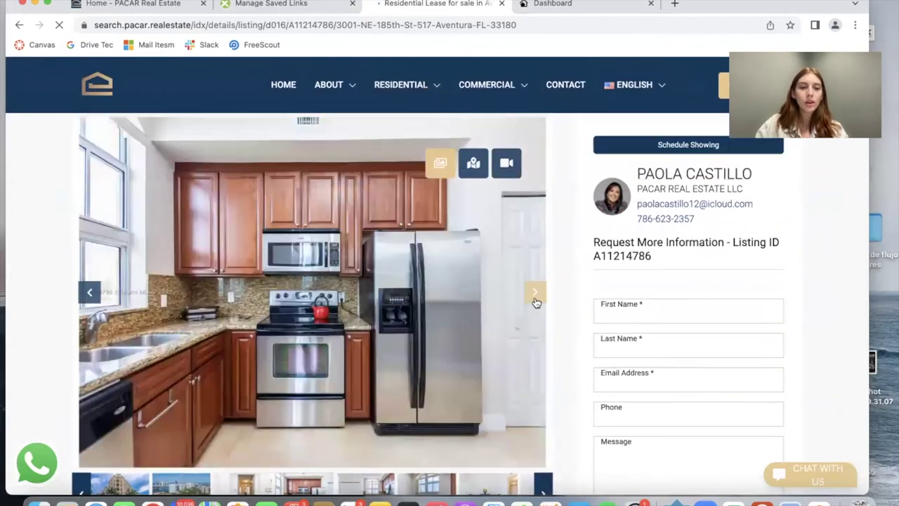
{"action": "left_click", "coordinate": [536, 302]}
{"action": "left_click", "coordinate": [536, 302]}
{"action": "left_click", "coordinate": [535, 302]}
{"action": "left_click", "coordinate": [536, 302]}
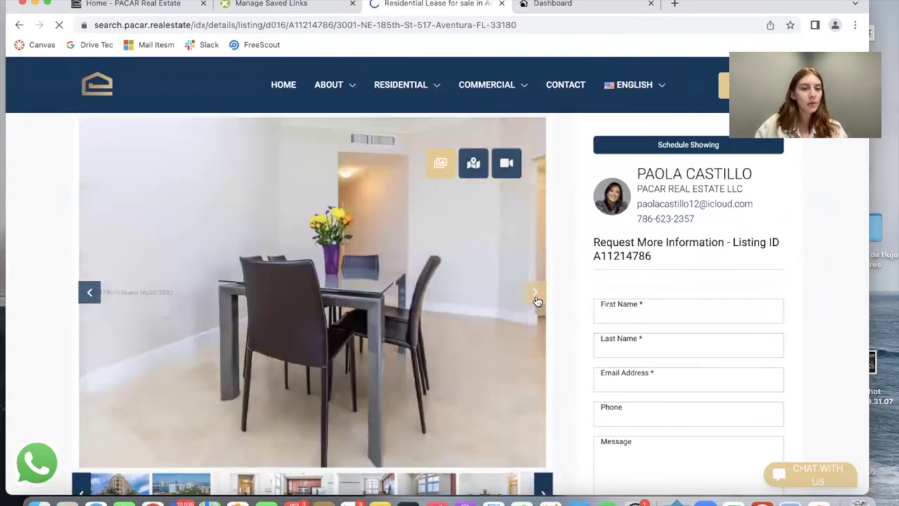
{"action": "left_click", "coordinate": [536, 302]}
{"action": "left_click", "coordinate": [536, 302]}
{"action": "scroll", "coordinate": [536, 302], "scroll_direction": "up", "scroll_amount": 4}
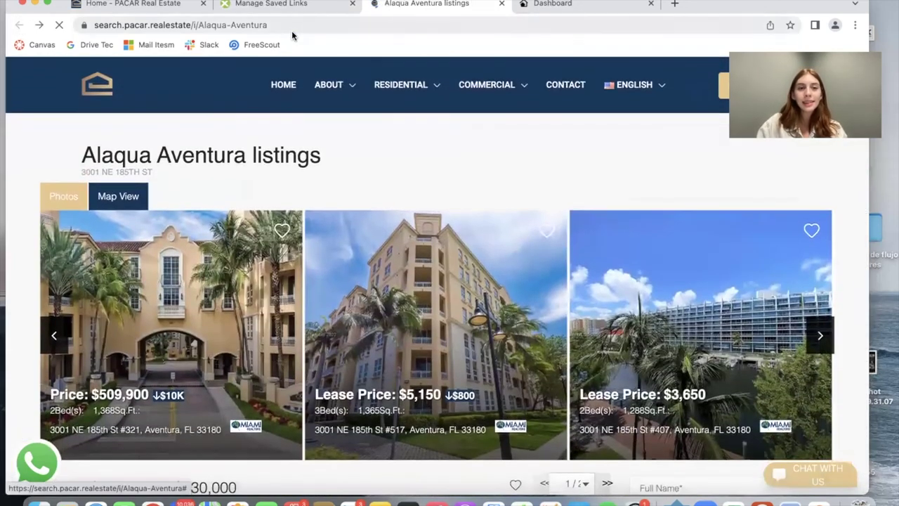
Select the Alaqua Aventura page address, then copy the Buildings list embed script.
{"action": "left_click", "coordinate": [292, 33]}
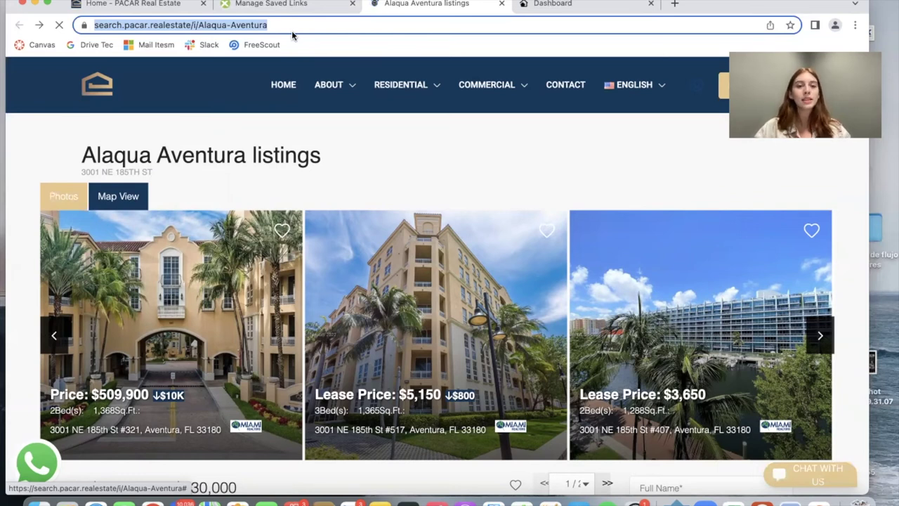
{"action": "mouse_move", "coordinate": [434, 83]}
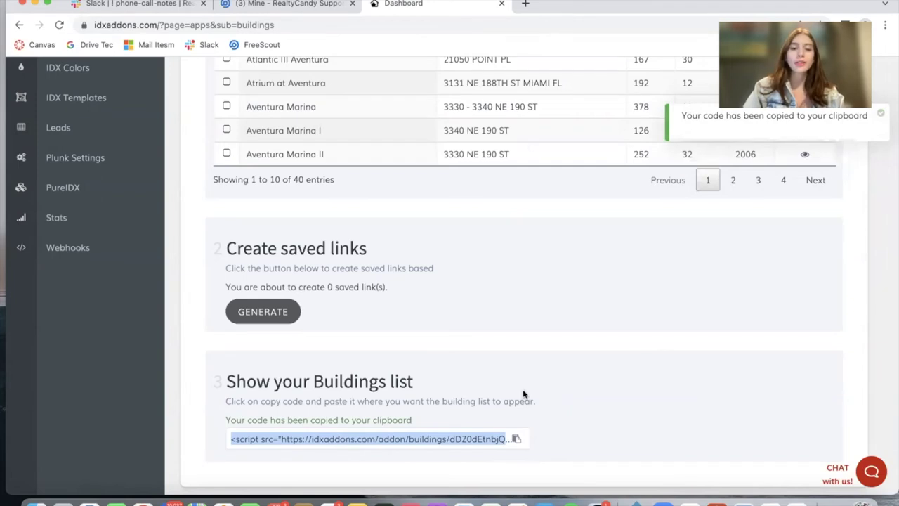
Paste the buildings list script into a new JSFiddle HTML panel and run it.
{"action": "left_click", "coordinate": [524, 4]}
{"action": "type", "text": "js"}
{"action": "key", "text": "Return"}
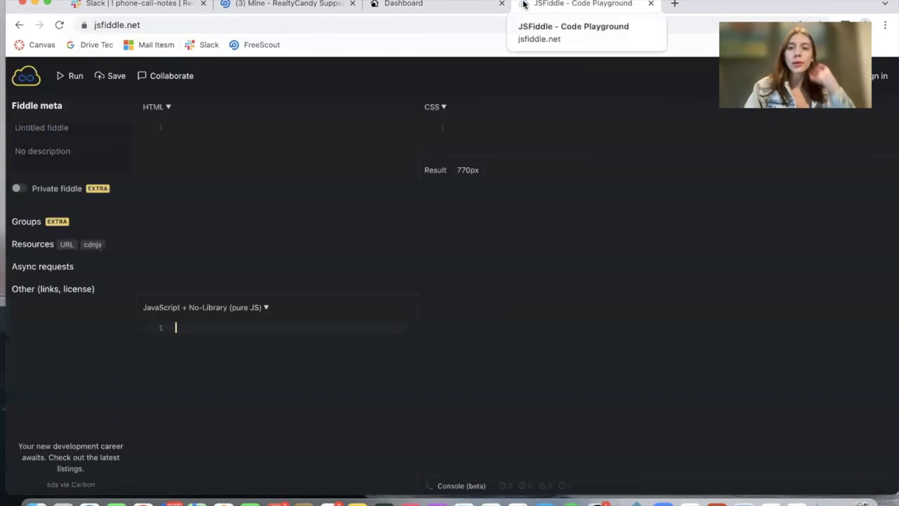
{"action": "left_click", "coordinate": [295, 128]}
{"action": "type", "text": "<script src=\"https://idxaddons.com/addon/buildings/dDZ0dEtnbjQ4NW0%3D-Yabu1jubet/\"></script>"}
{"action": "left_click", "coordinate": [67, 75]}
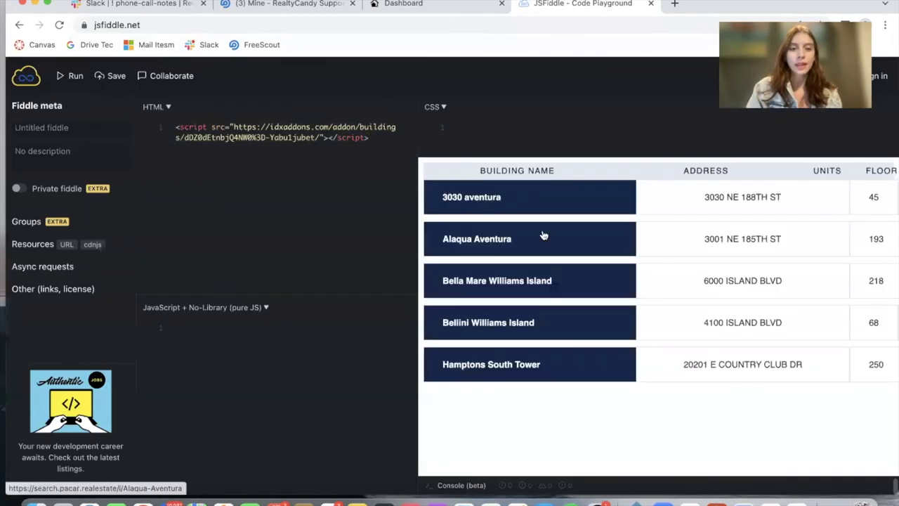
Inspect the rendered five-building table and open Bella Mare Williams Island's listings page.
{"action": "scroll", "coordinate": [750, 279], "scroll_direction": "right", "scroll_amount": 3}
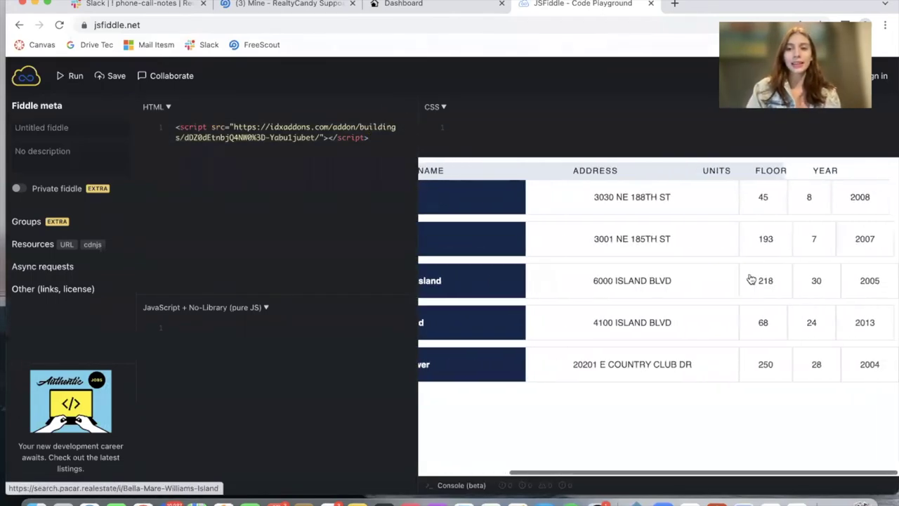
{"action": "scroll", "coordinate": [751, 280], "scroll_direction": "left", "scroll_amount": 3}
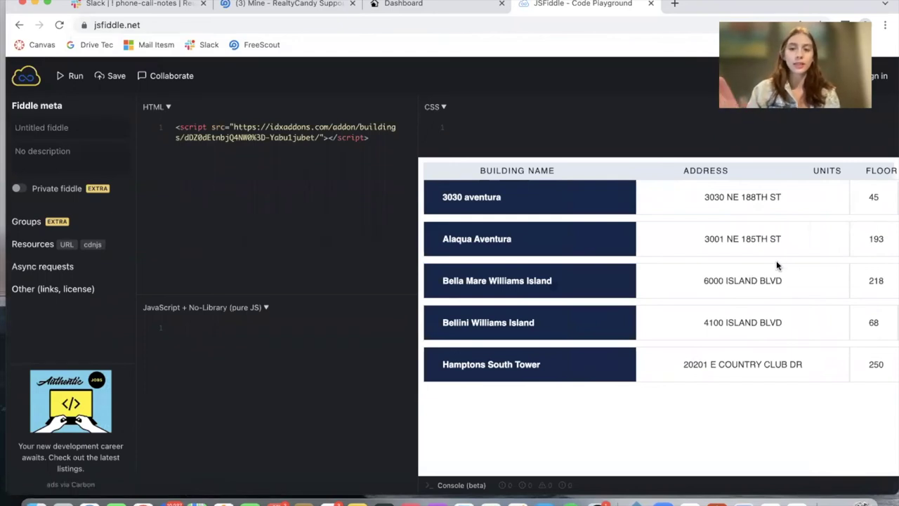
{"action": "scroll", "coordinate": [777, 265], "scroll_direction": "right", "scroll_amount": 3}
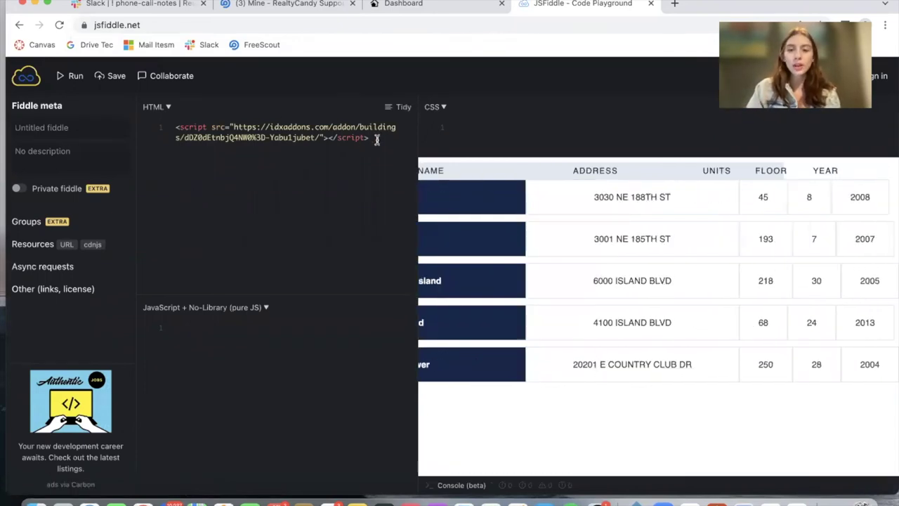
{"action": "scroll", "coordinate": [661, 291], "scroll_direction": "left", "scroll_amount": 3}
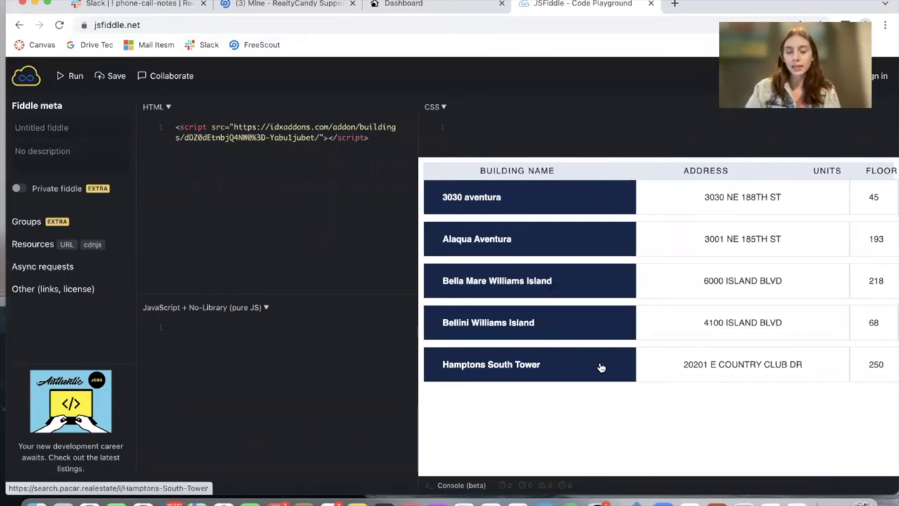
{"action": "scroll", "coordinate": [707, 311], "scroll_direction": "right", "scroll_amount": 3}
{"action": "scroll", "coordinate": [667, 298], "scroll_direction": "left", "scroll_amount": 3}
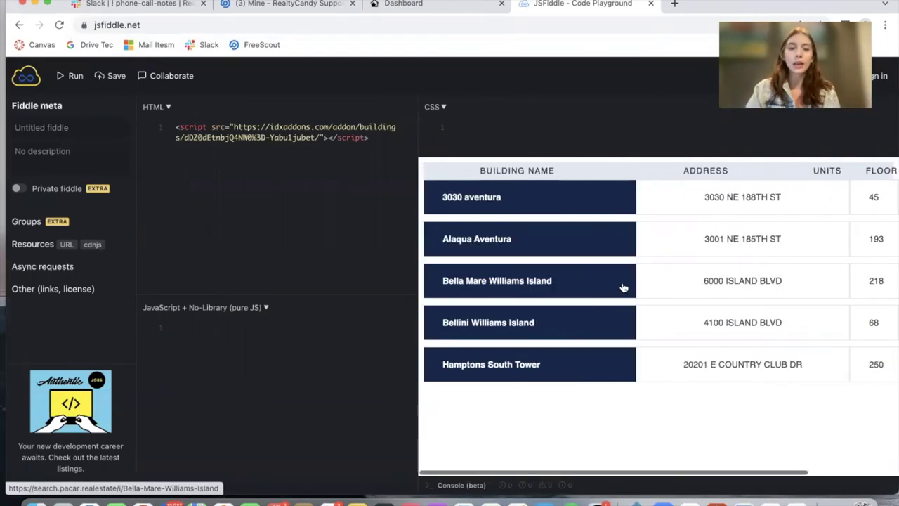
{"action": "left_click", "coordinate": [538, 281]}
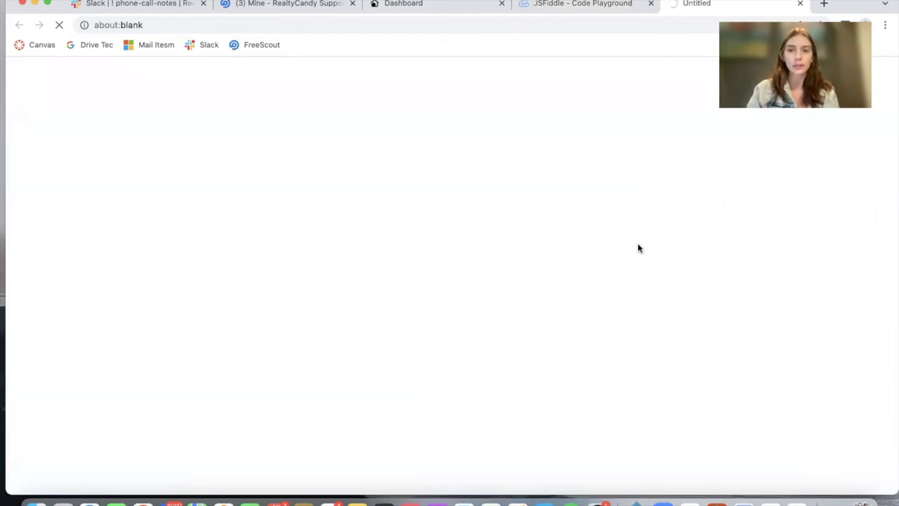
{"action": "scroll", "coordinate": [639, 249], "scroll_direction": "down", "scroll_amount": 15}
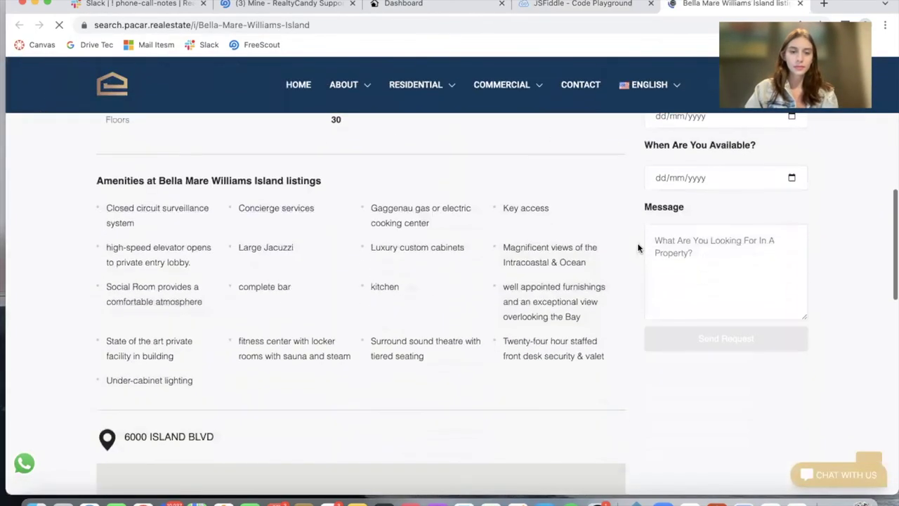
{"action": "scroll", "coordinate": [639, 248], "scroll_direction": "up", "scroll_amount": 15}
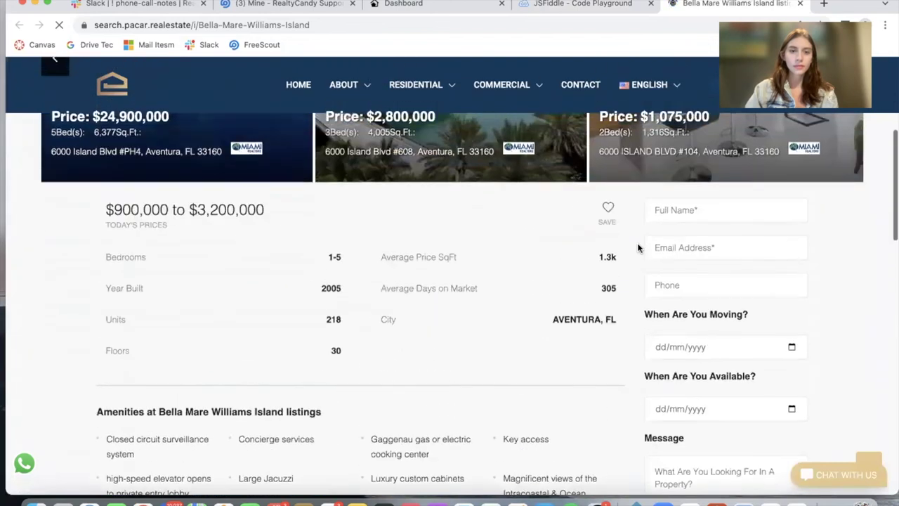
{"action": "key", "text": "super+3"}
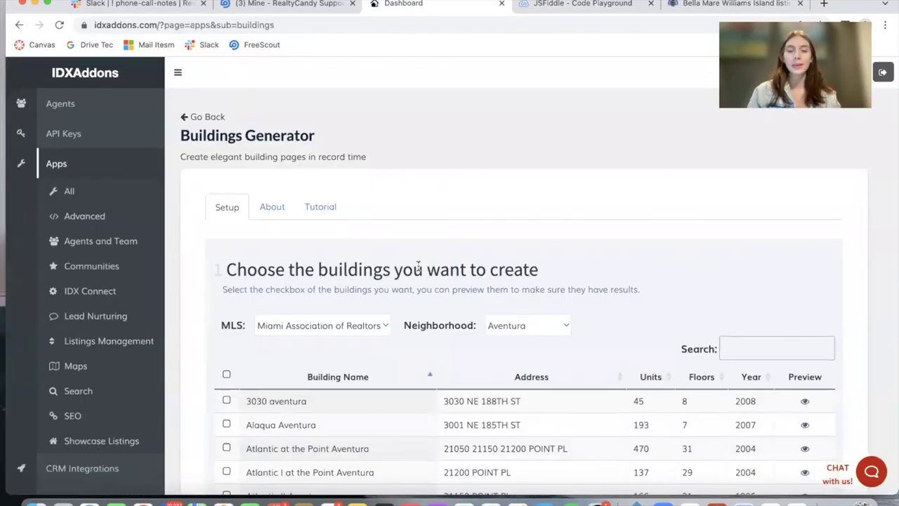